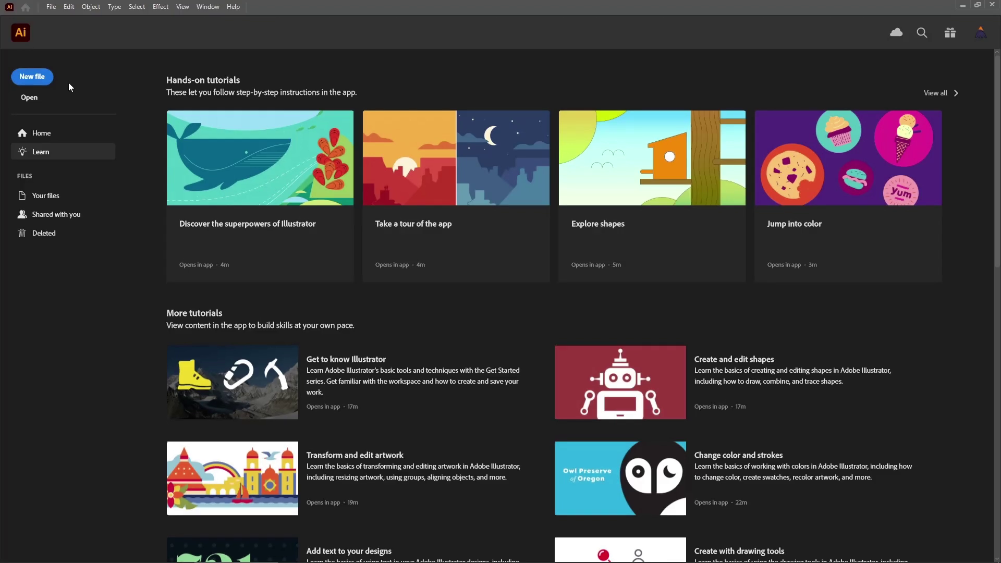
# Create an 850 × 500 px document in Pixels, RGB Color, Screen (72 ppi) resolution
pyautogui.click(42, 78)
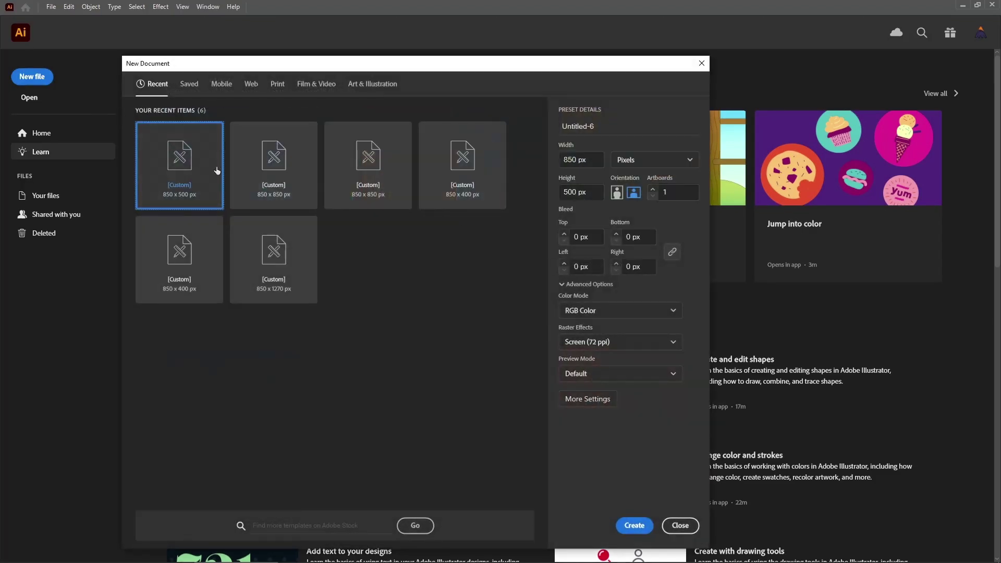
pyautogui.click(647, 161)
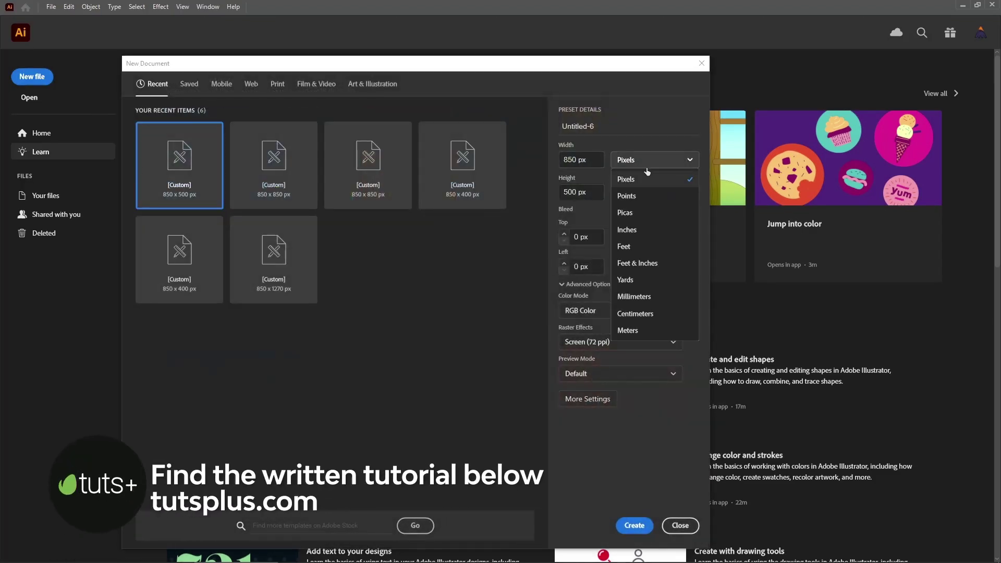
pyautogui.click(646, 185)
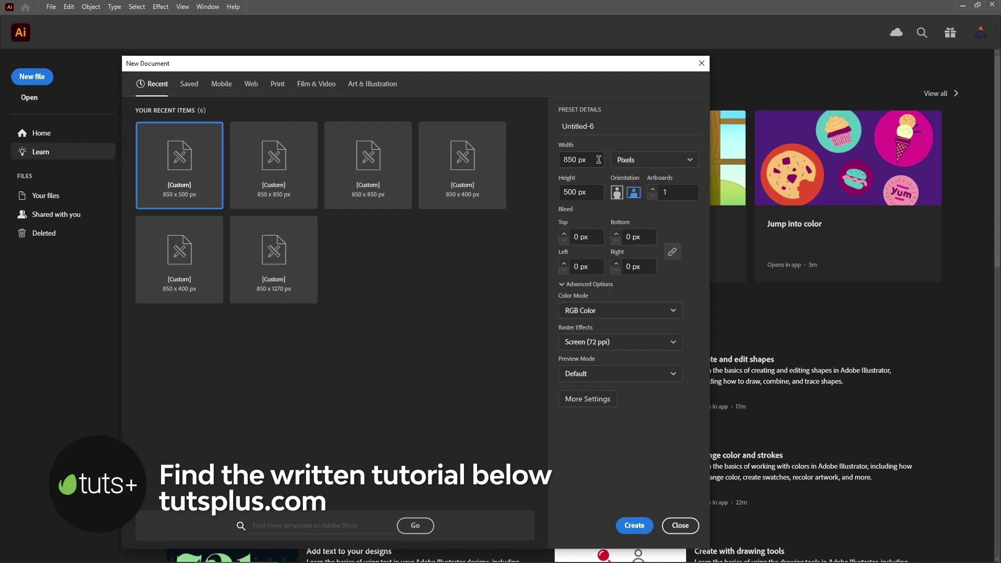
pyautogui.moveTo(598, 160); pyautogui.dragTo(558, 162)
pyautogui.moveTo(592, 190); pyautogui.dragTo(558, 192)
pyautogui.click(631, 310)
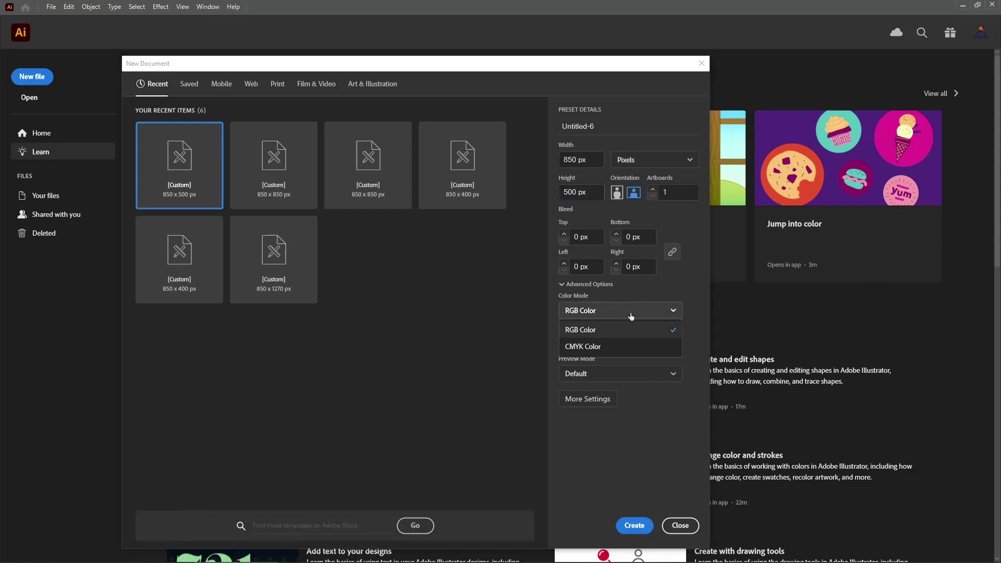
pyautogui.click(622, 330)
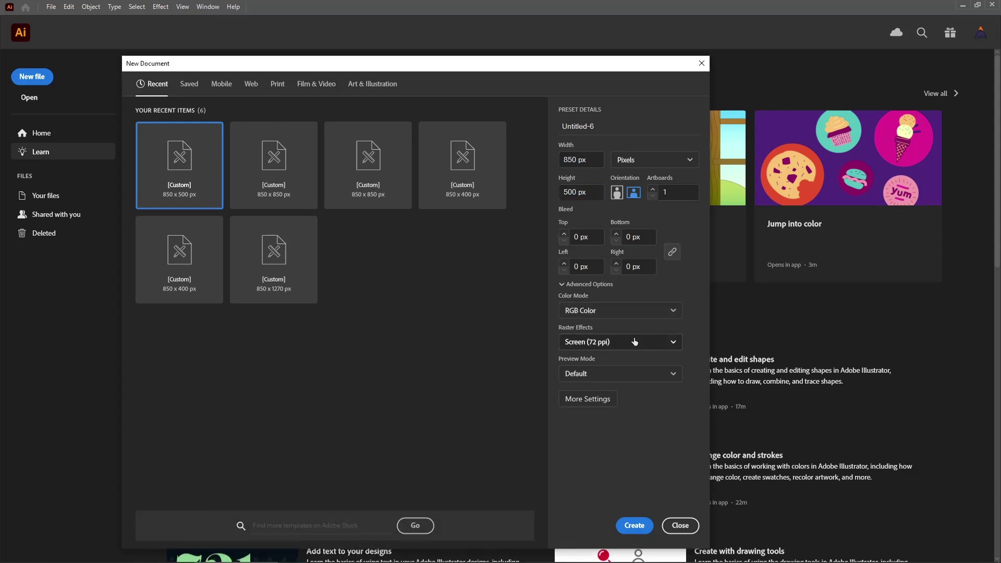
pyautogui.click(629, 345)
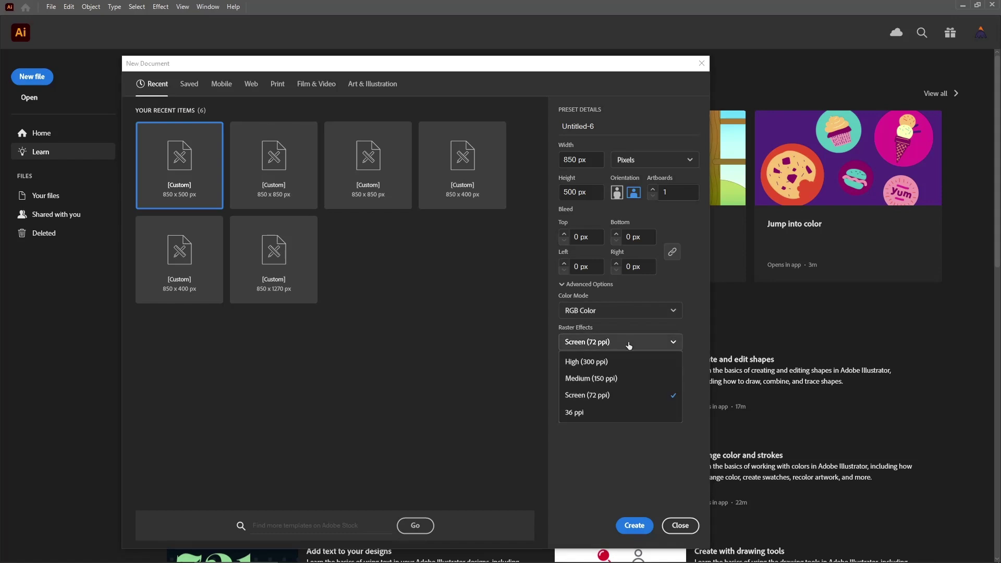
pyautogui.click(625, 394)
pyautogui.click(635, 526)
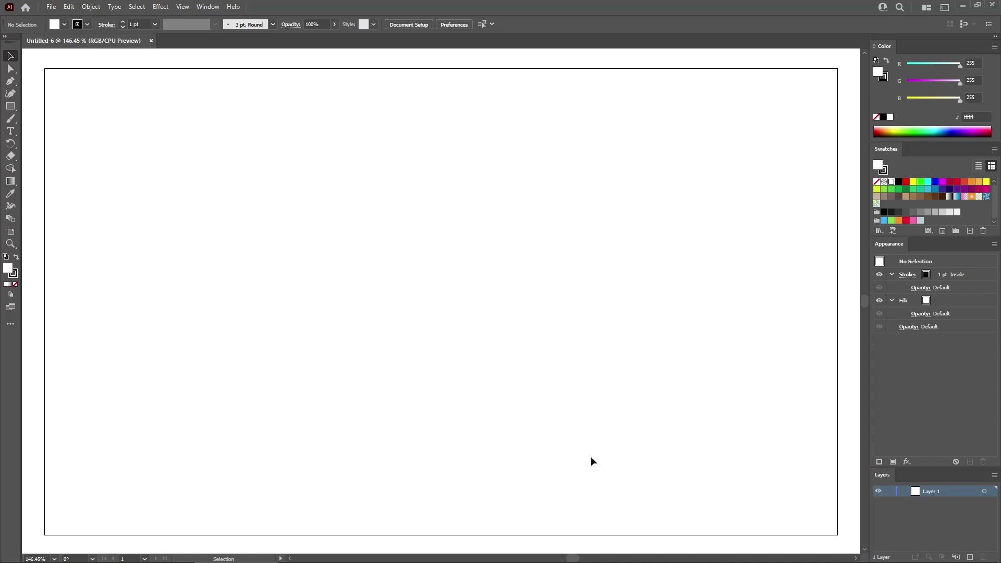
# Draw an exact 850 × 500 px rectangle with the Rectangle tool
pyautogui.press('a')
pyautogui.hotkey('ctrl', '0')
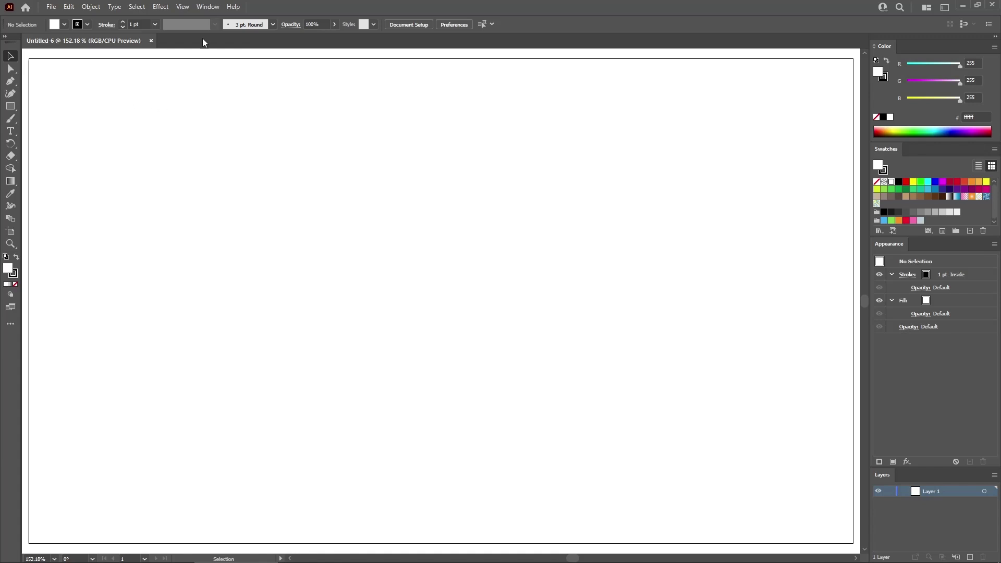
pyautogui.click(208, 8)
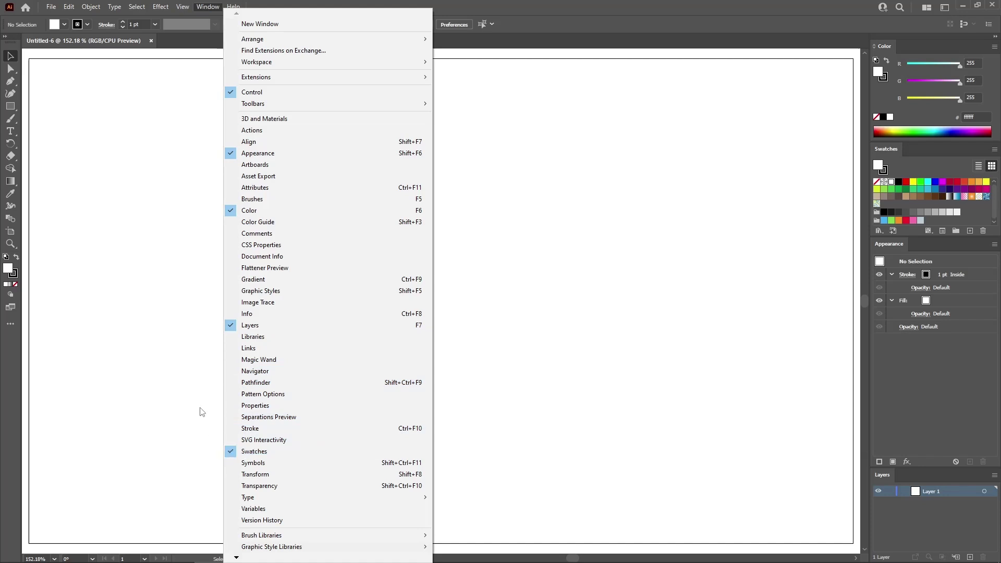
pyautogui.click(167, 321)
pyautogui.click(12, 107)
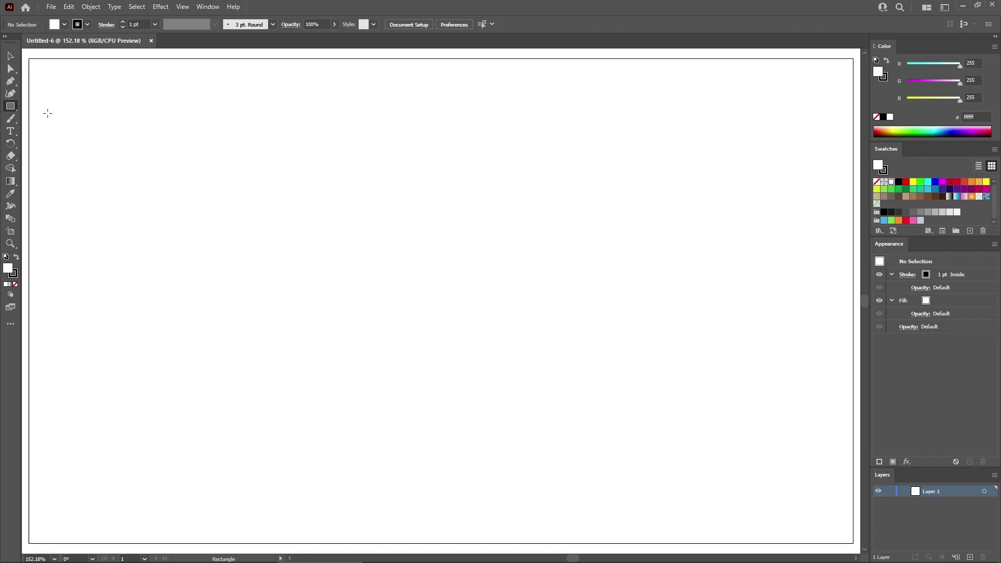
pyautogui.click(142, 134)
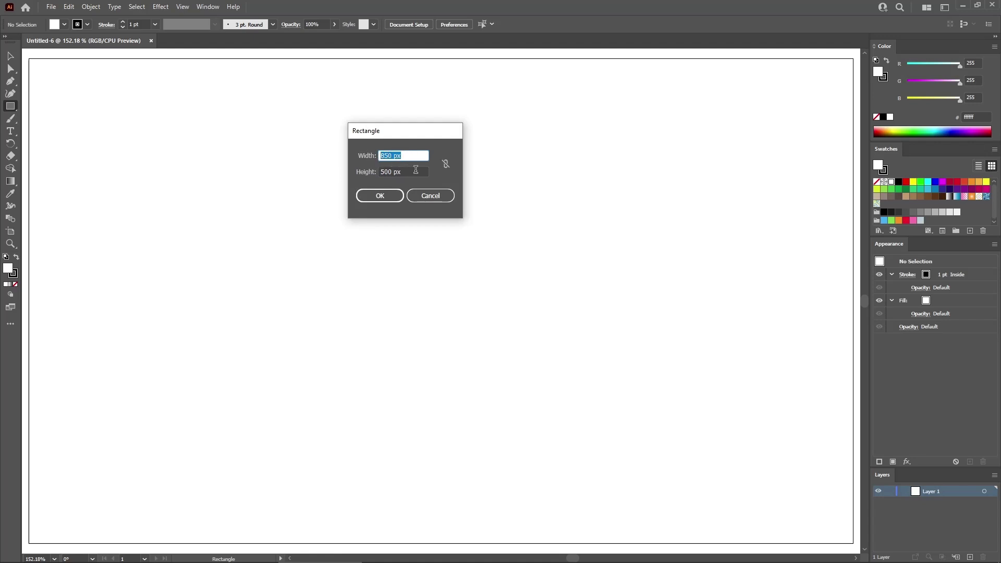
pyautogui.press('Tab')
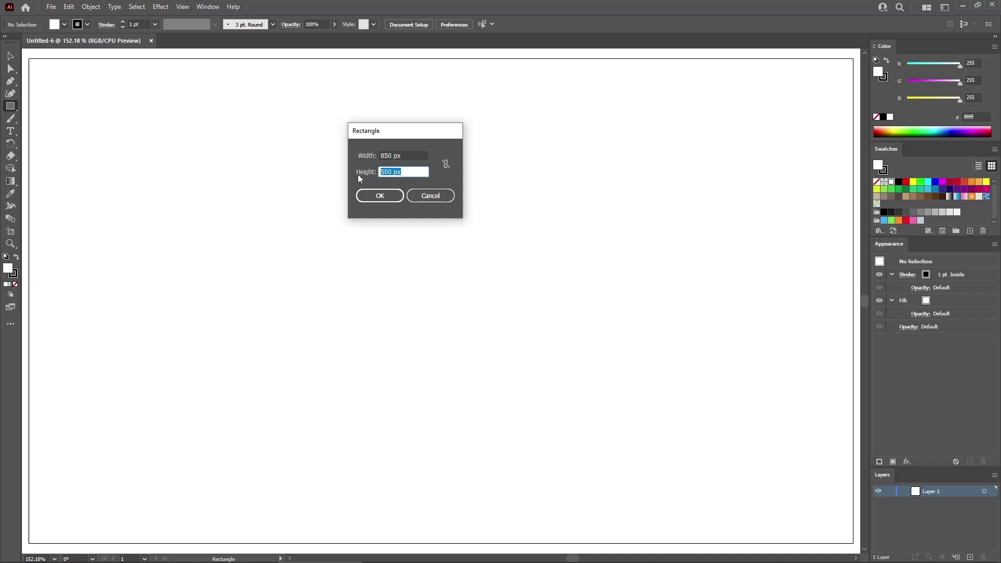
pyautogui.click(380, 196)
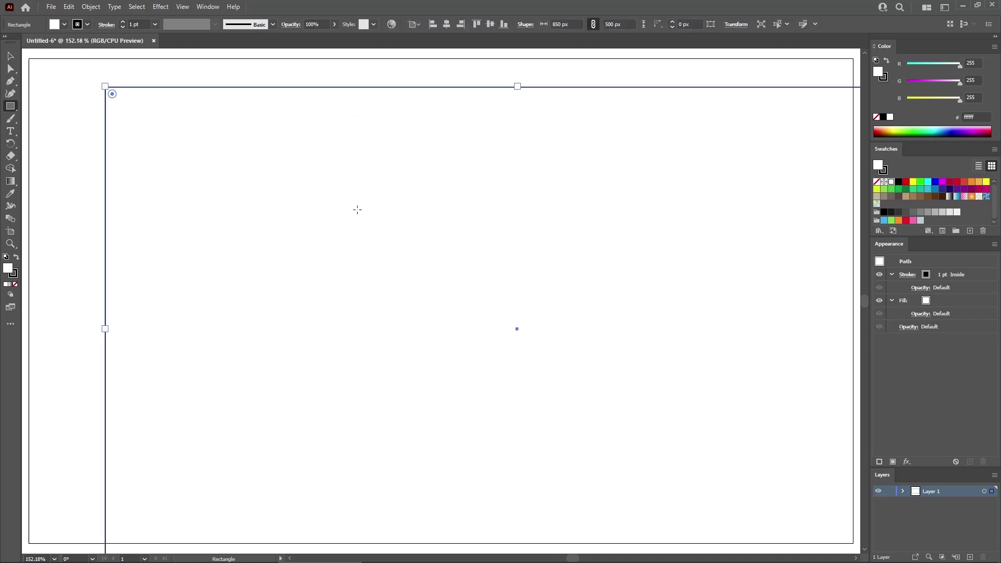
# Give the rectangle no stroke and a purple fill of RGB 124/109/254
pyautogui.click(961, 276)
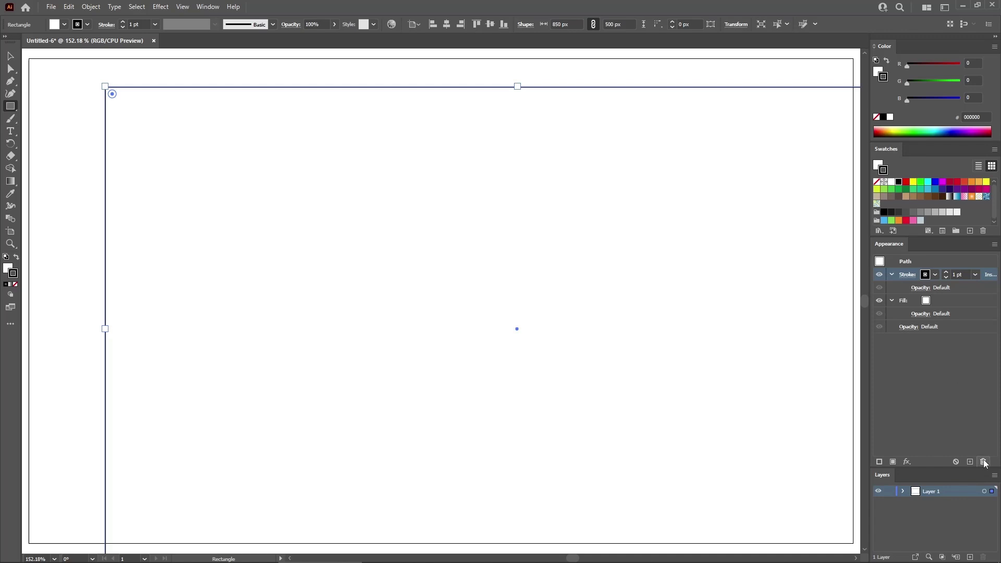
pyautogui.press('/')
pyautogui.click(963, 304)
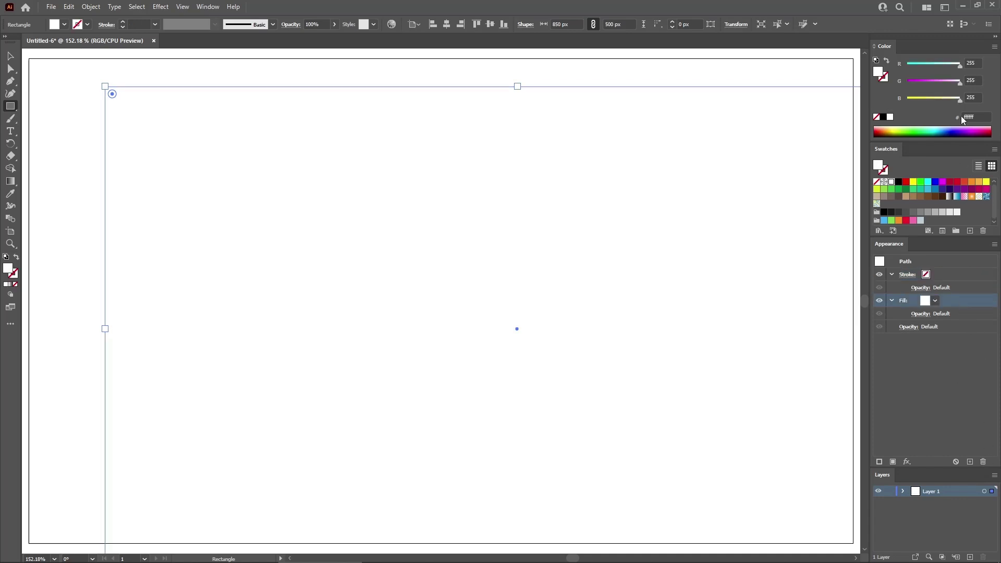
pyautogui.click(978, 62)
pyautogui.write('124')
pyautogui.press('Tab')
pyautogui.write('1')
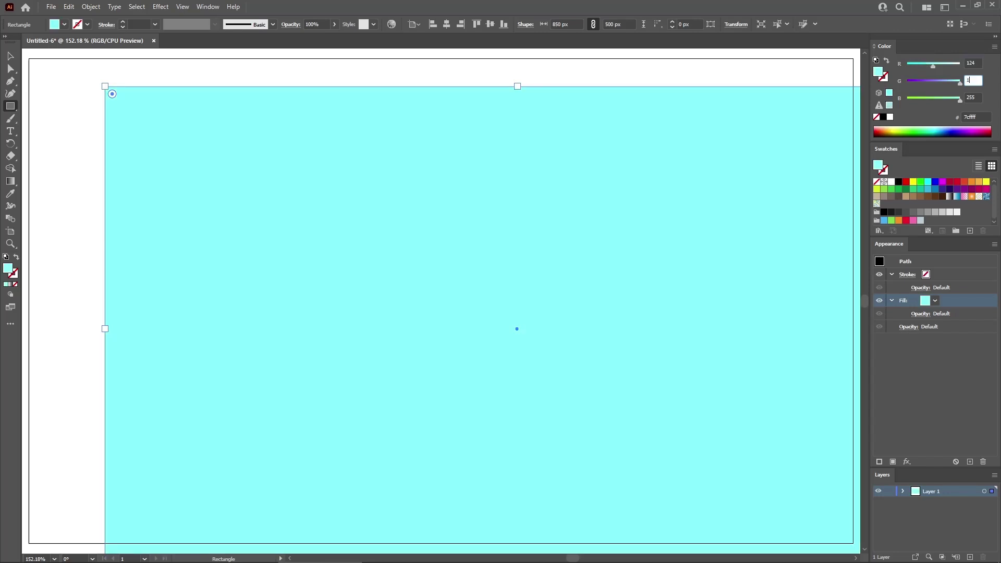
pyautogui.press('Tab')
pyautogui.write('25')
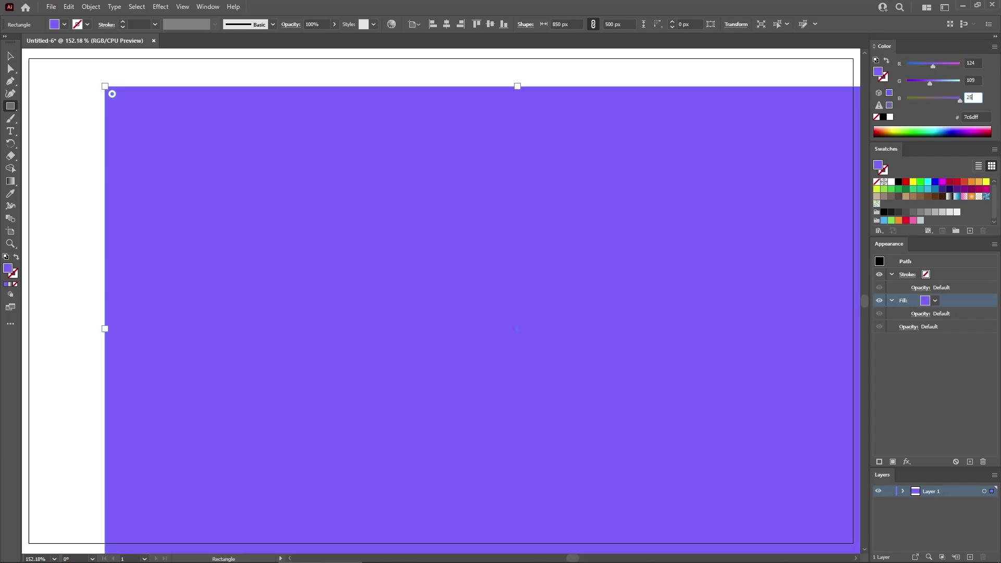
pyautogui.write('4')
pyautogui.press('Return')
# Centre the rectangle on the artboard and lock it in the Layers panel
pyautogui.click(418, 24)
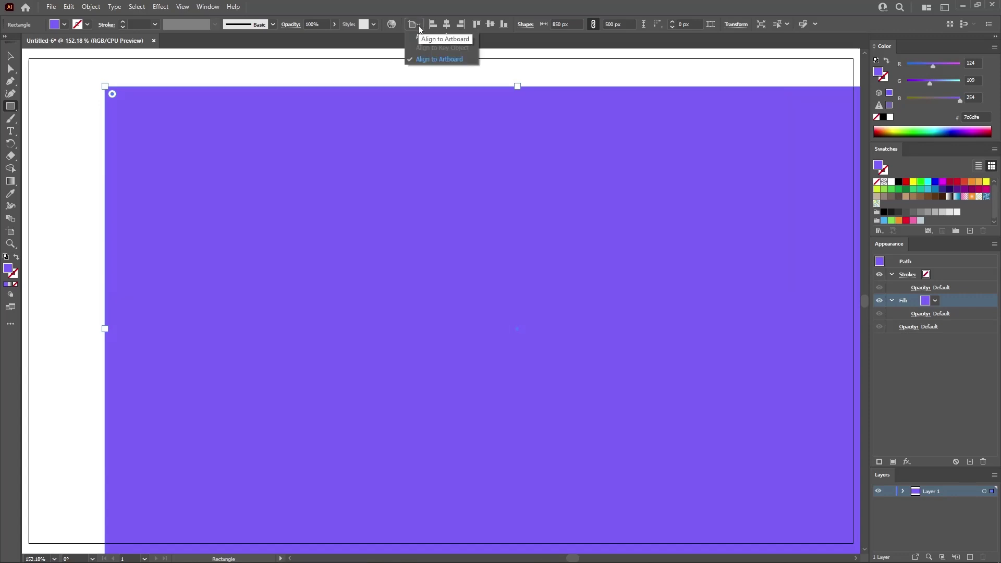
pyautogui.click(426, 60)
pyautogui.click(460, 25)
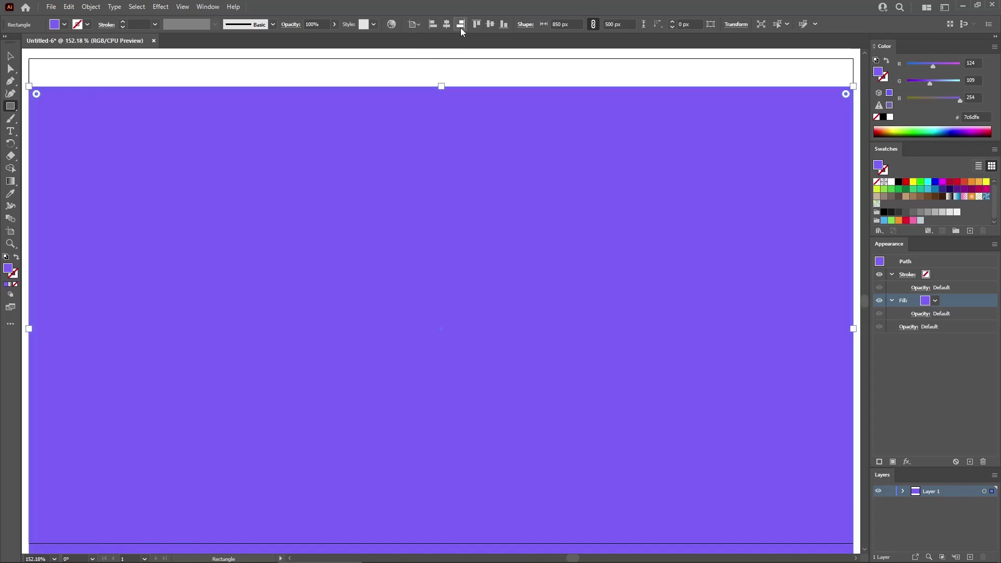
pyautogui.click(491, 25)
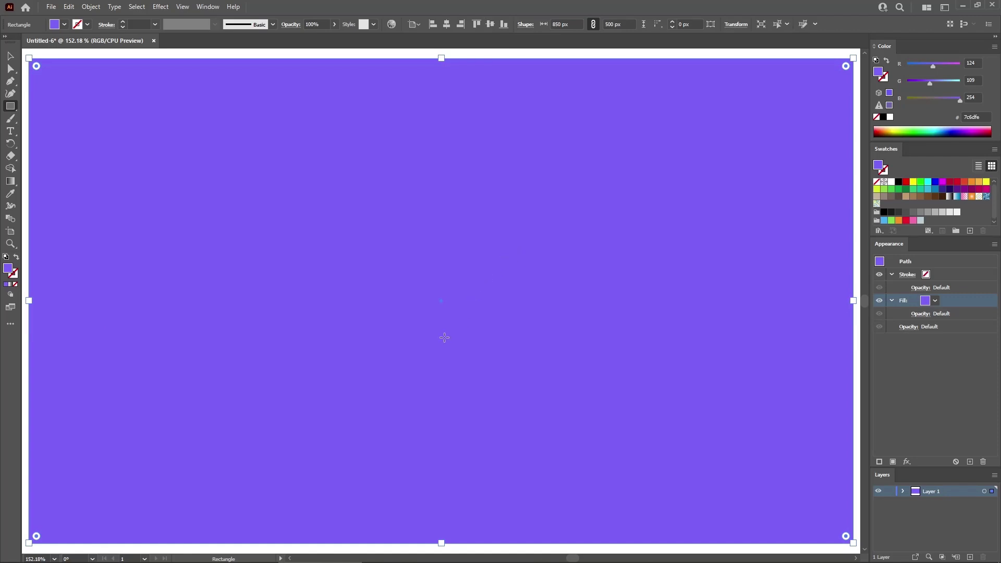
pyautogui.click(903, 492)
pyautogui.click(890, 502)
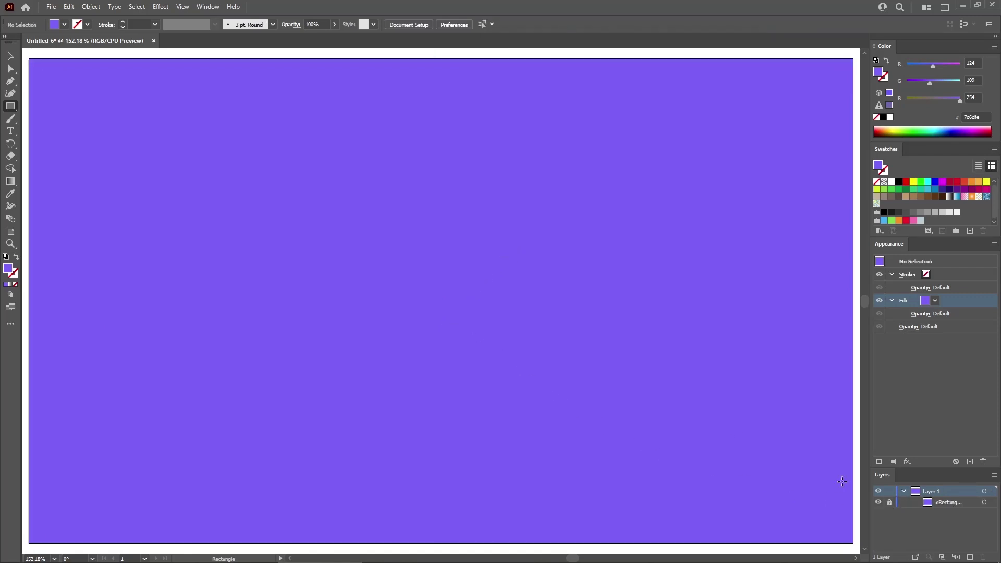
# Set the type to Knicknack Regular at 130 pt and type EMBOSSED on the canvas
pyautogui.click(10, 56)
pyautogui.click(11, 131)
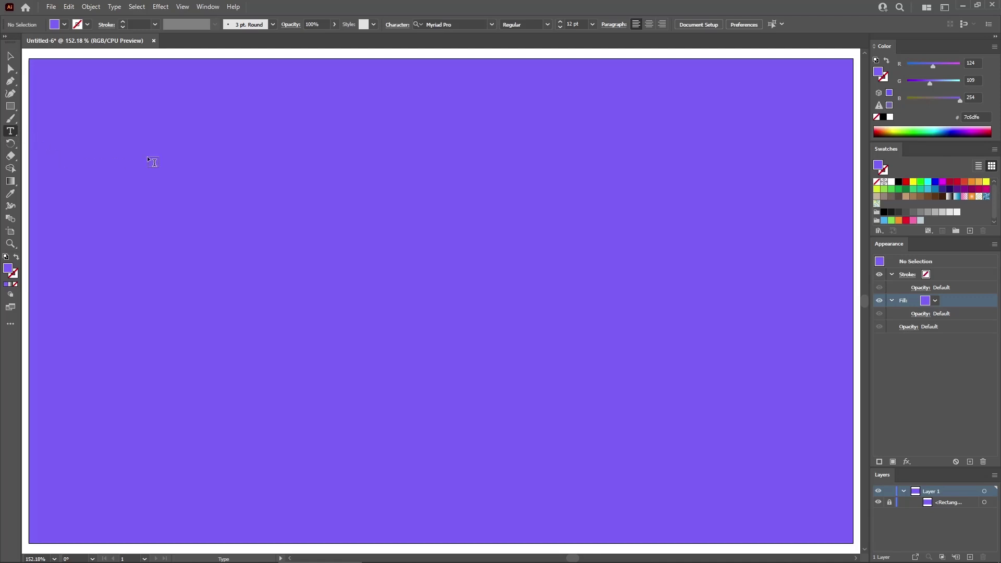
pyautogui.click(436, 25)
pyautogui.write('Knicknack')
pyautogui.press('Return')
pyautogui.click(579, 24)
pyautogui.write('130')
pyautogui.press('Return')
pyautogui.click(458, 282)
pyautogui.write('EMBOSSED')
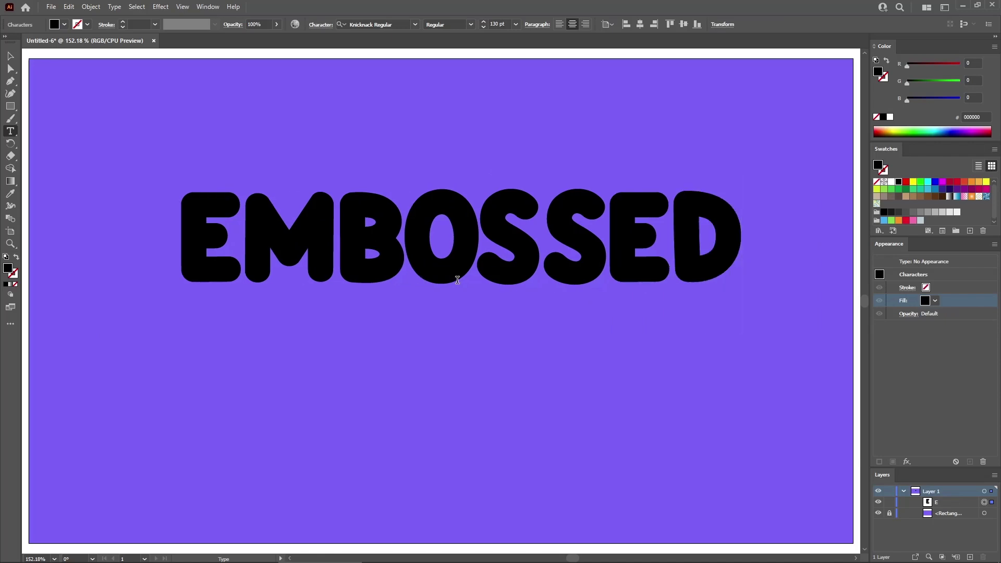
pyautogui.press('Escape')
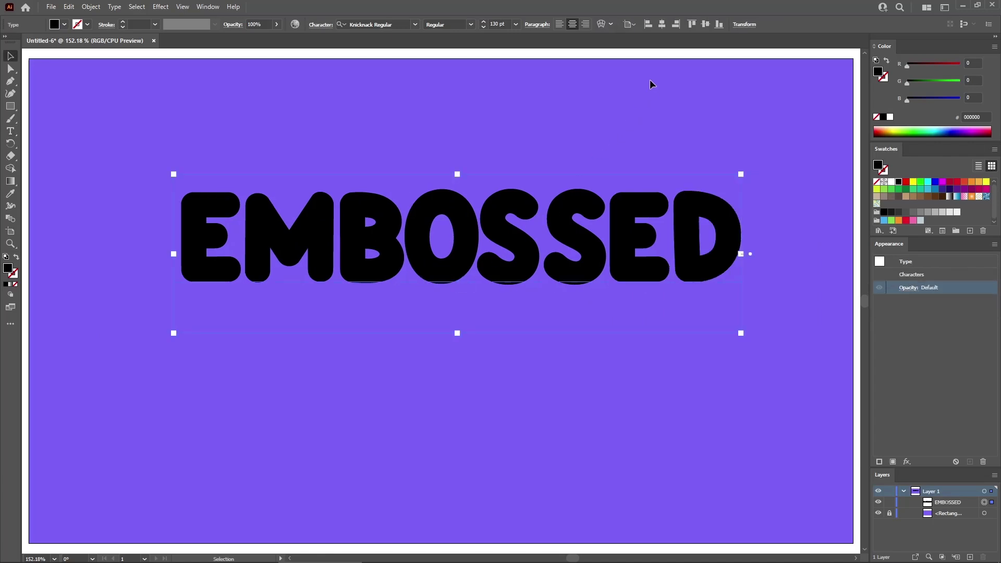
# Centre EMBOSSED on the artboard, remove its black fill, and add a #6153f2 (97/83/242) fill
pyautogui.click(662, 24)
pyautogui.click(705, 24)
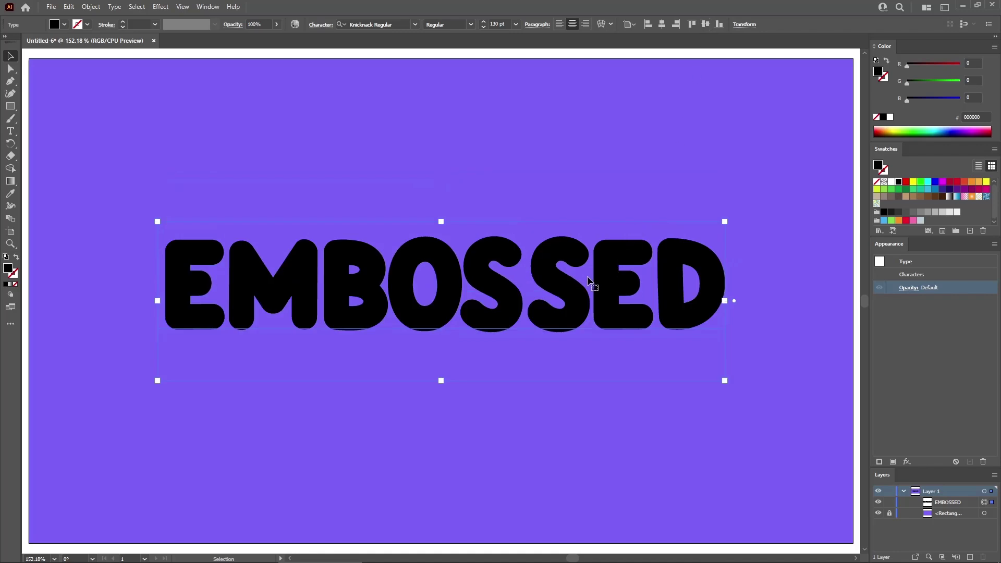
pyautogui.click(877, 182)
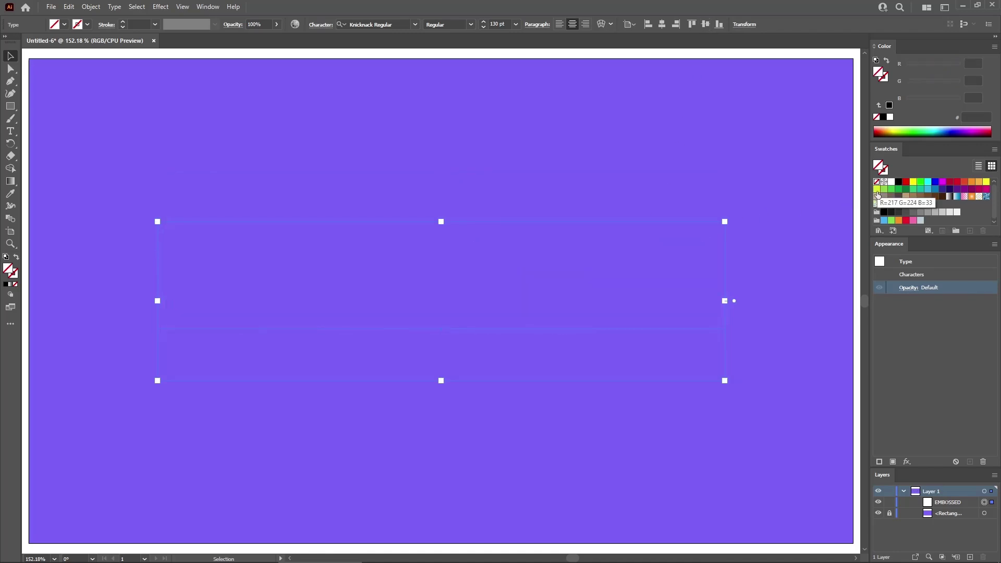
pyautogui.click(893, 462)
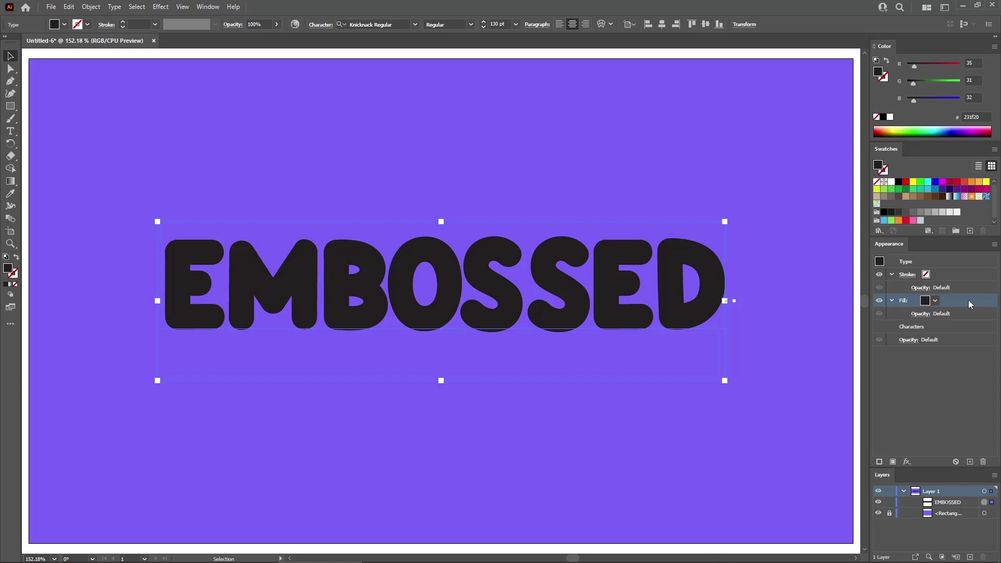
pyautogui.click(975, 62)
pyautogui.write('97')
pyautogui.press('Tab')
pyautogui.write('83')
pyautogui.press('Tab')
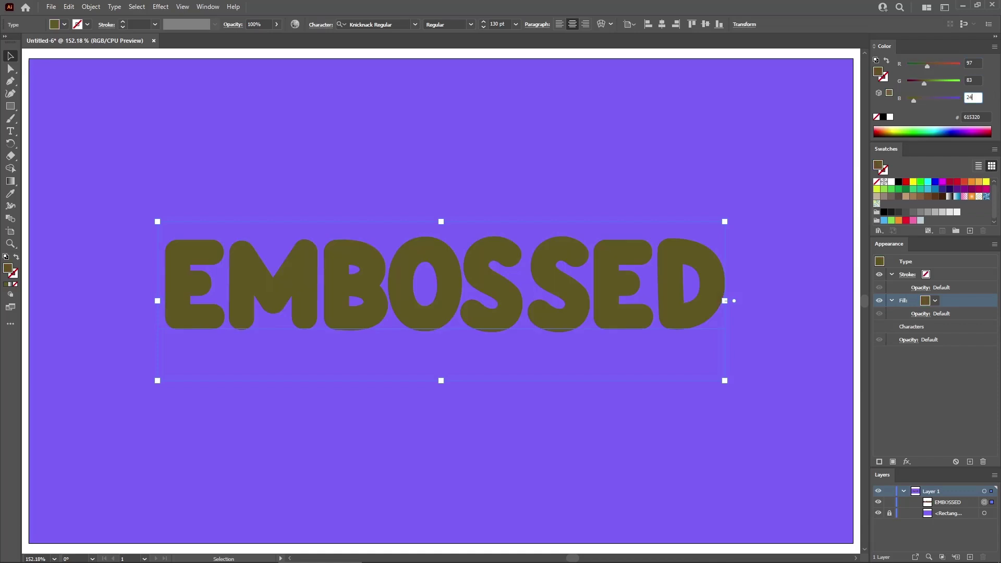
pyautogui.press('Return')
# Add a second fill on top coloured #685afd (RGB 104/90/253)
pyautogui.click(895, 461)
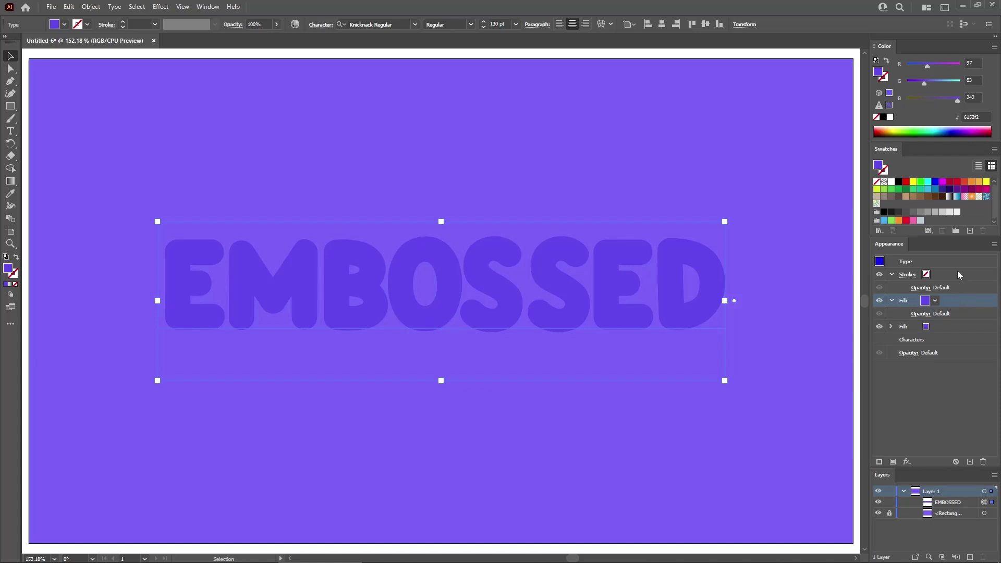
pyautogui.click(975, 63)
pyautogui.write('104')
pyautogui.press('Tab')
pyautogui.write('90')
pyautogui.press('Tab')
pyautogui.write('25')
pyautogui.press('Return')
# Apply a Transform effect to the top fill: 97% vertical scale anchored at top-middle
pyautogui.click(169, 7)
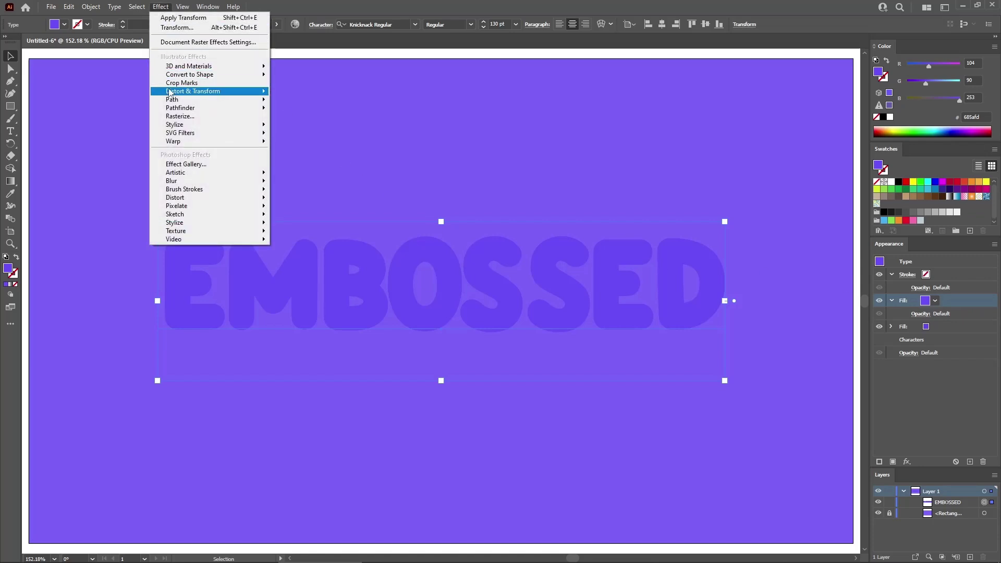
pyautogui.moveTo(219, 91)
pyautogui.click(324, 127)
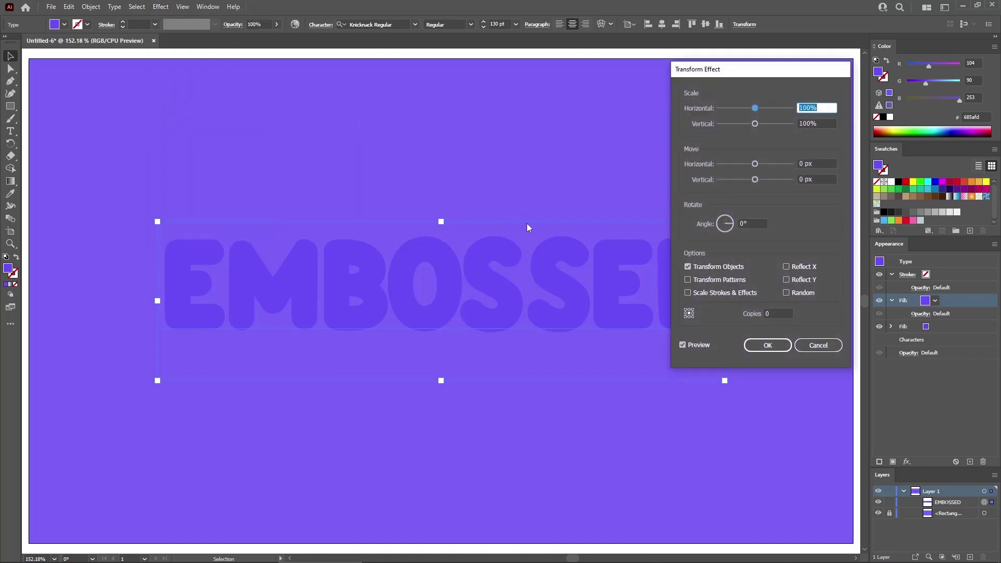
pyautogui.click(689, 310)
pyautogui.click(824, 124)
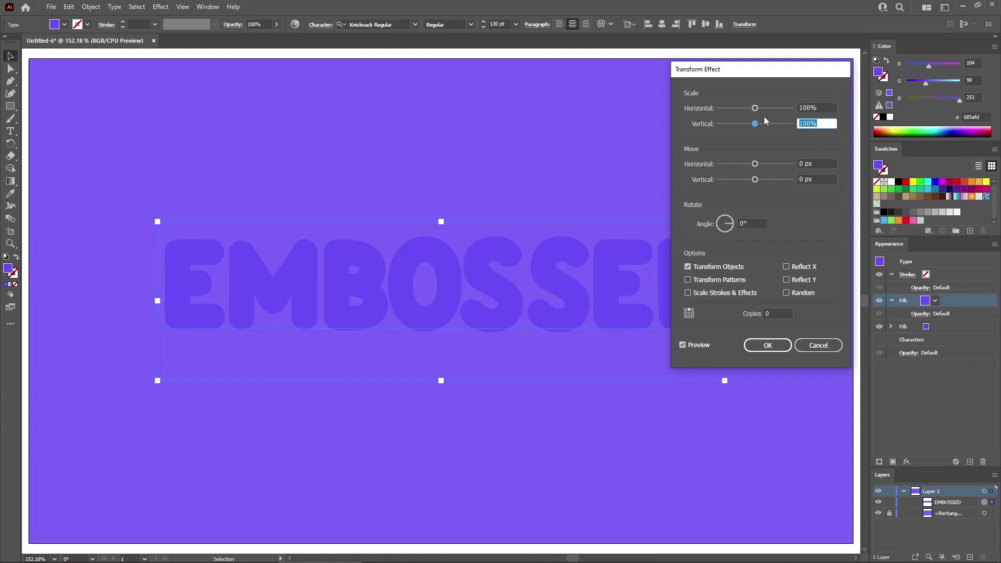
pyautogui.press('Tab')
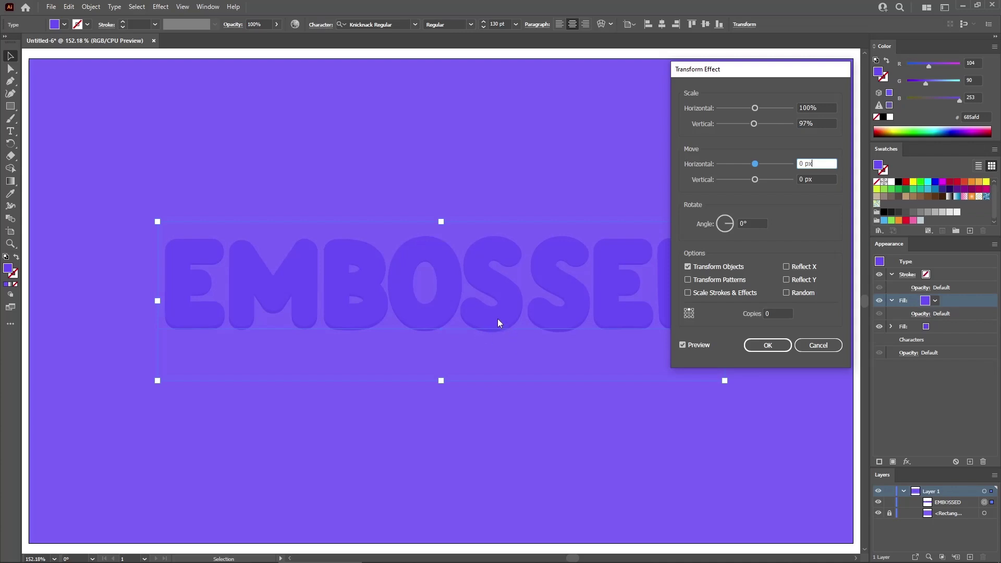
pyautogui.click(765, 348)
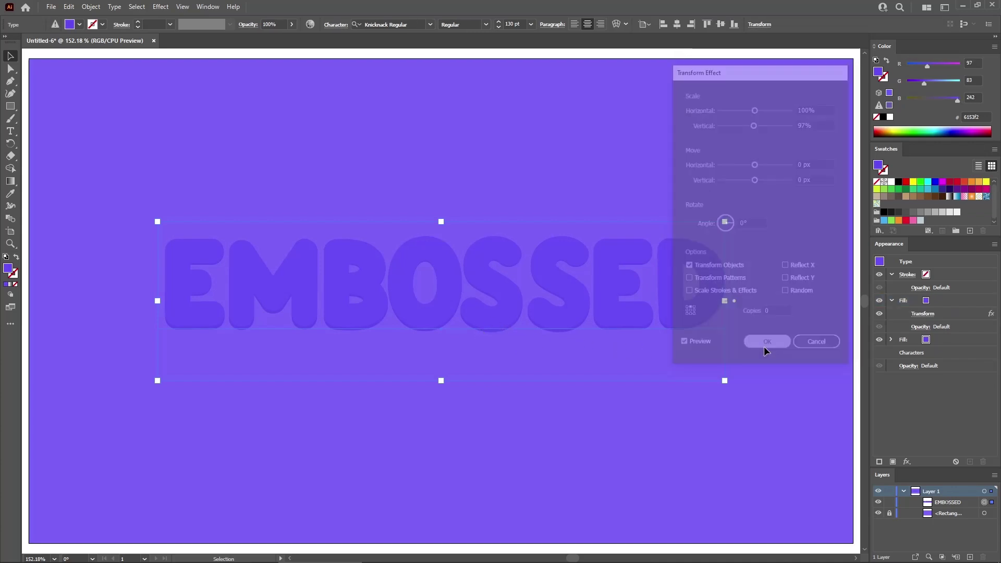
pyautogui.click(954, 301)
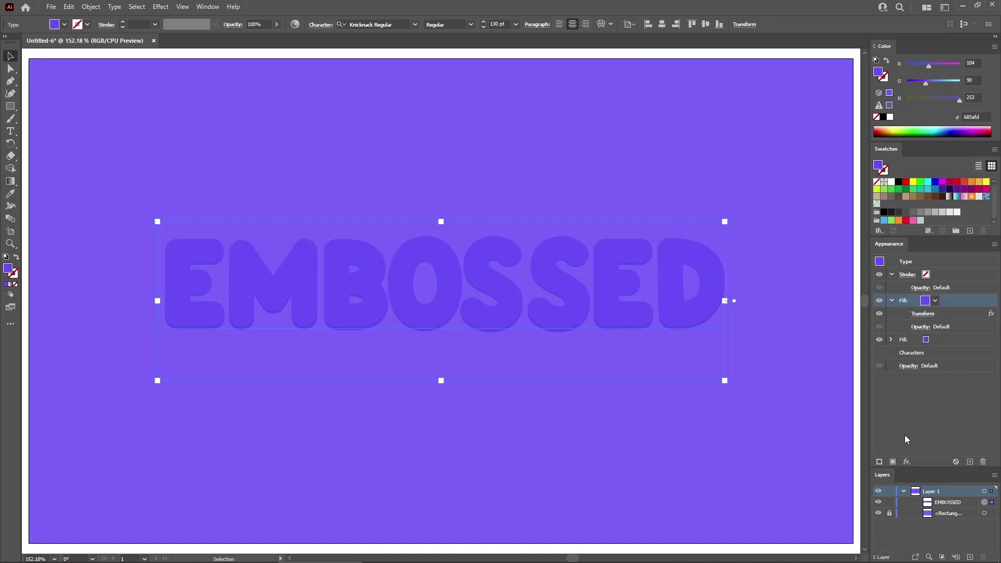
# Duplicate the fill and recolour it to RGB 142/127/254 (#8e7ffe)
pyautogui.click(893, 459)
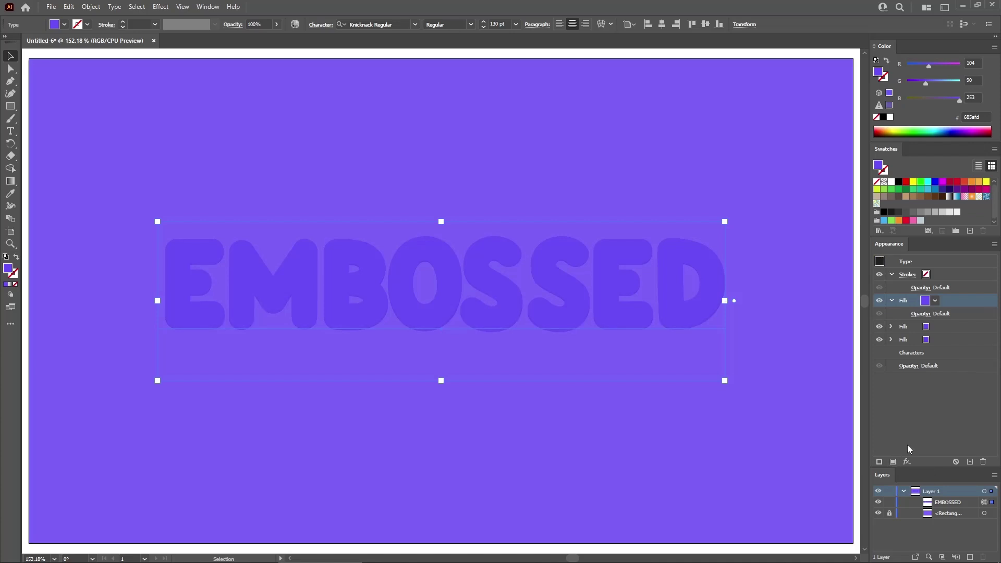
pyautogui.click(975, 63)
pyautogui.write('142')
pyautogui.press('Tab')
pyautogui.write('127')
pyautogui.press('Tab')
pyautogui.write('254')
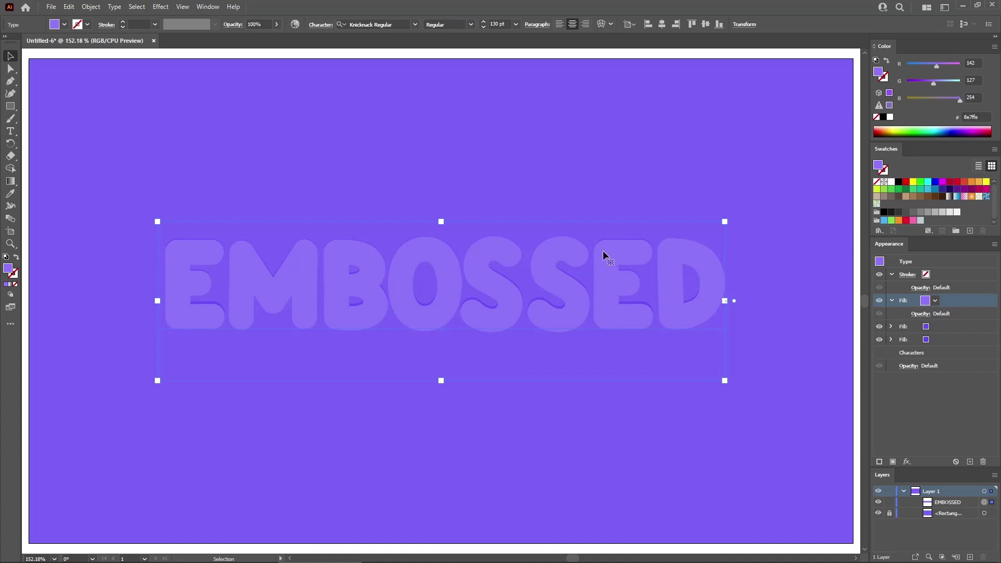
# Add a Transform effect scaling the fill to 94% vertically, anchored top-middle
pyautogui.click(161, 6)
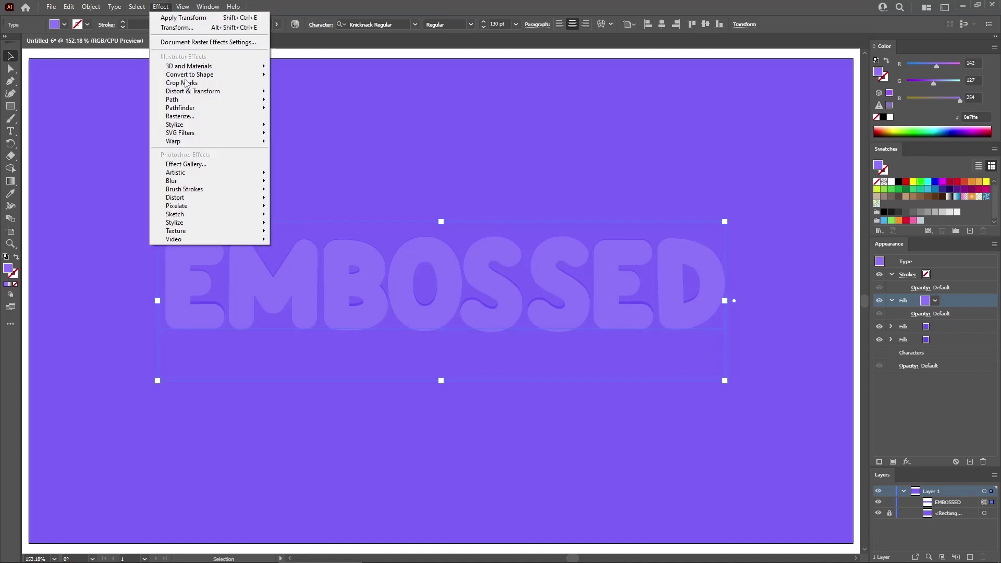
pyautogui.moveTo(189, 91)
pyautogui.click(307, 126)
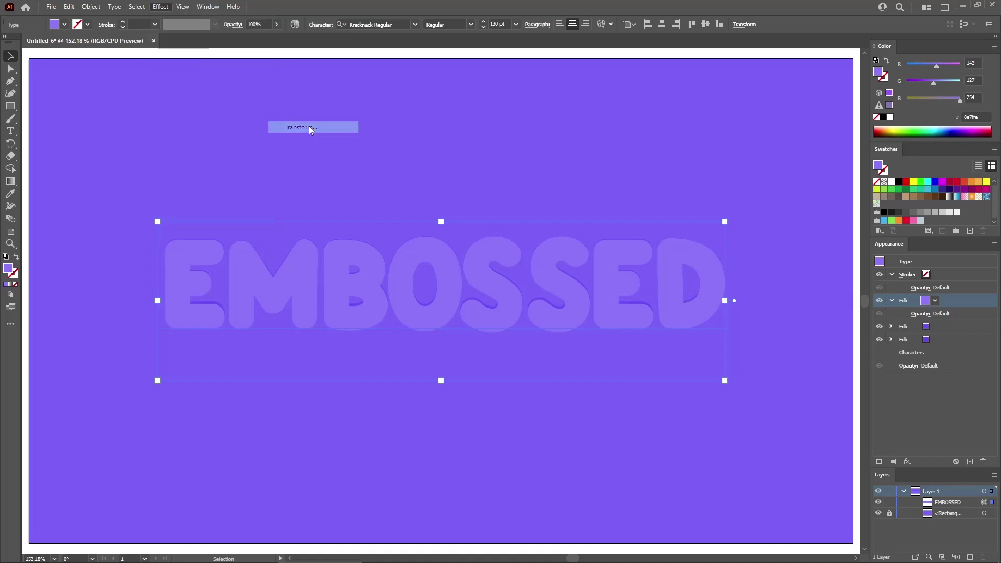
pyautogui.click(689, 310)
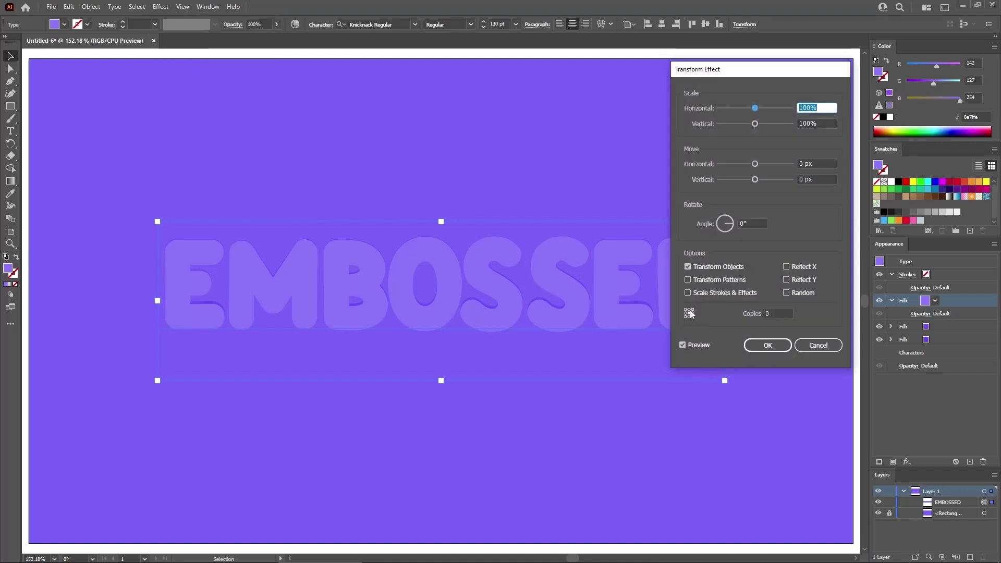
pyautogui.moveTo(823, 124); pyautogui.dragTo(798, 123)
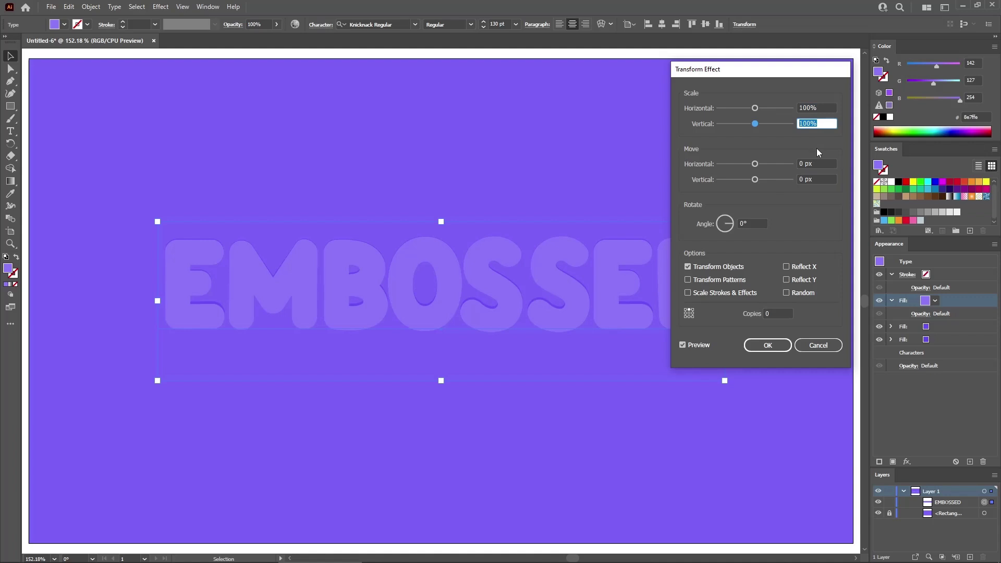
pyautogui.write('94')
pyautogui.click(817, 179)
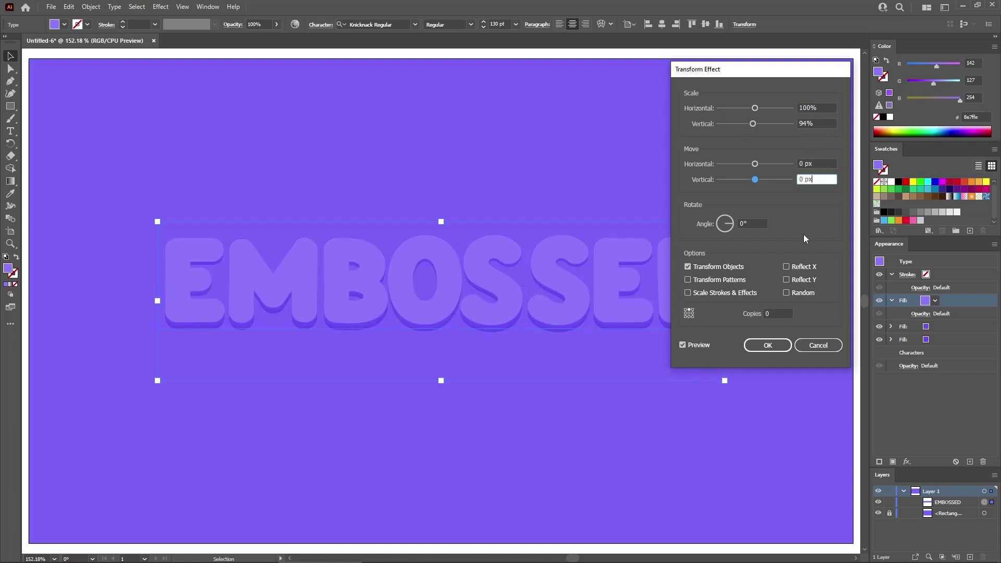
pyautogui.click(768, 346)
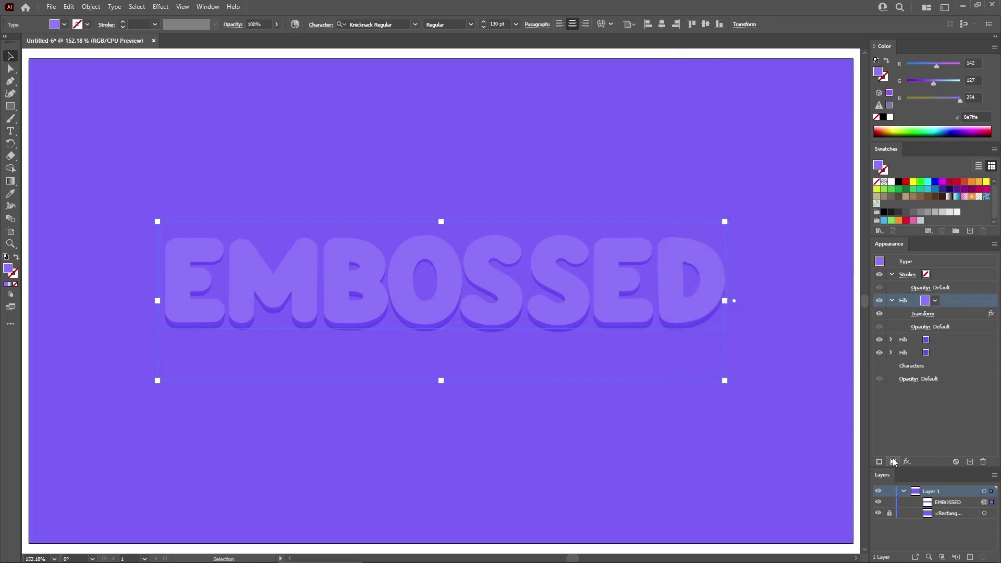
# Duplicate the top fill, recolour it RGB 136/121/254, and reapply the last transform
pyautogui.click(894, 462)
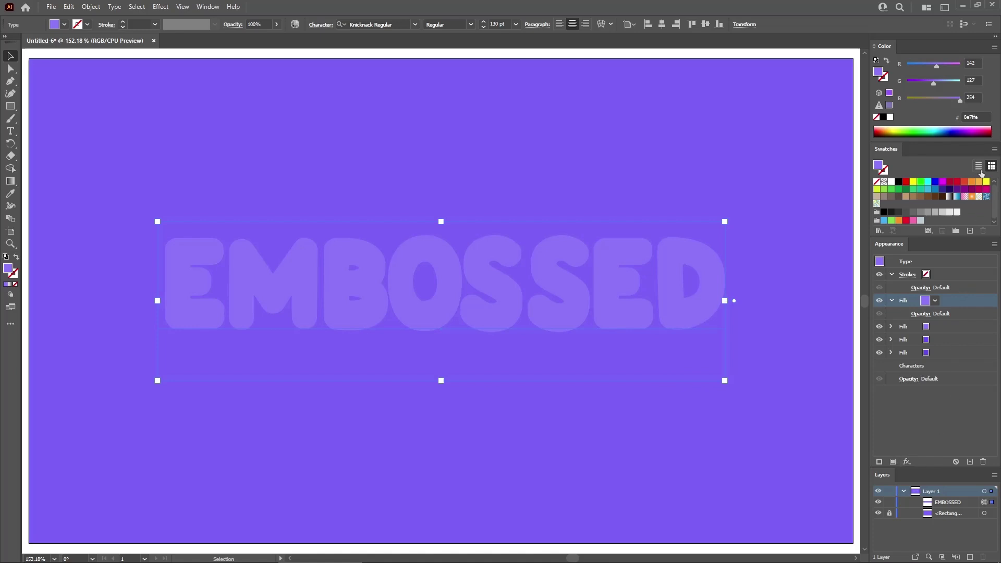
pyautogui.click(973, 63)
pyautogui.write('136')
pyautogui.press('Tab')
pyautogui.write('121')
pyautogui.press('Tab')
pyautogui.write('254')
pyautogui.press('Return')
pyautogui.click(160, 6)
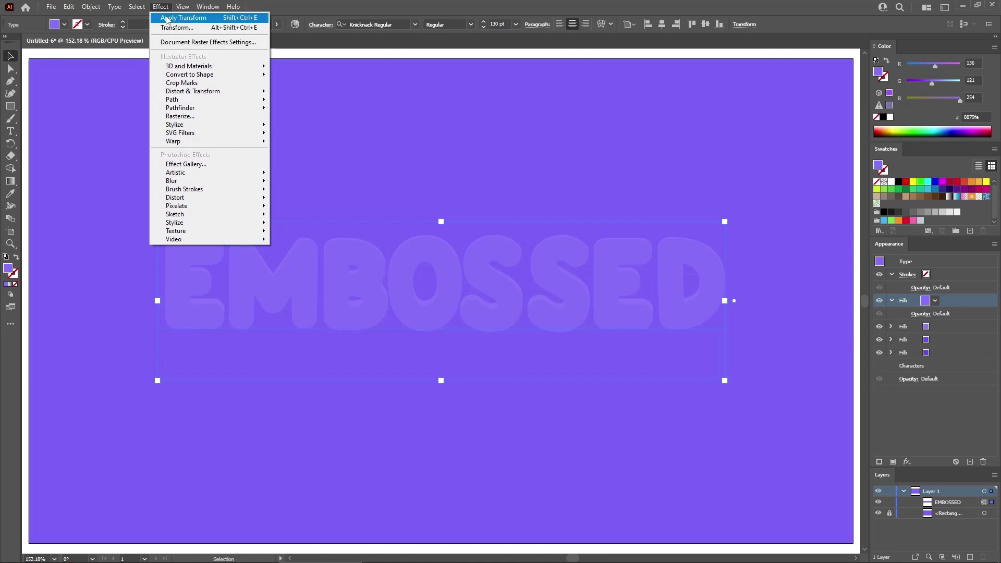
pyautogui.click(167, 19)
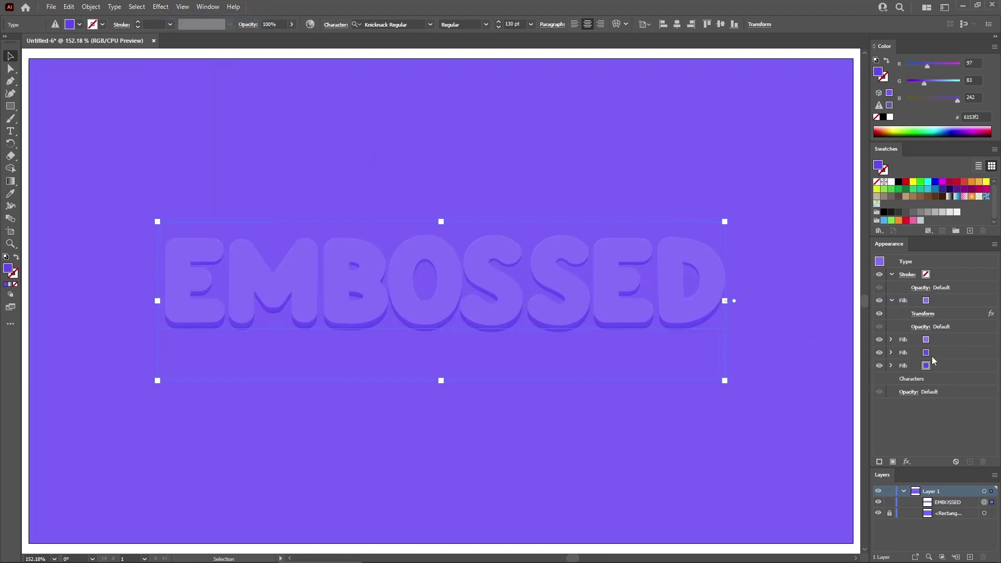
pyautogui.click(891, 340)
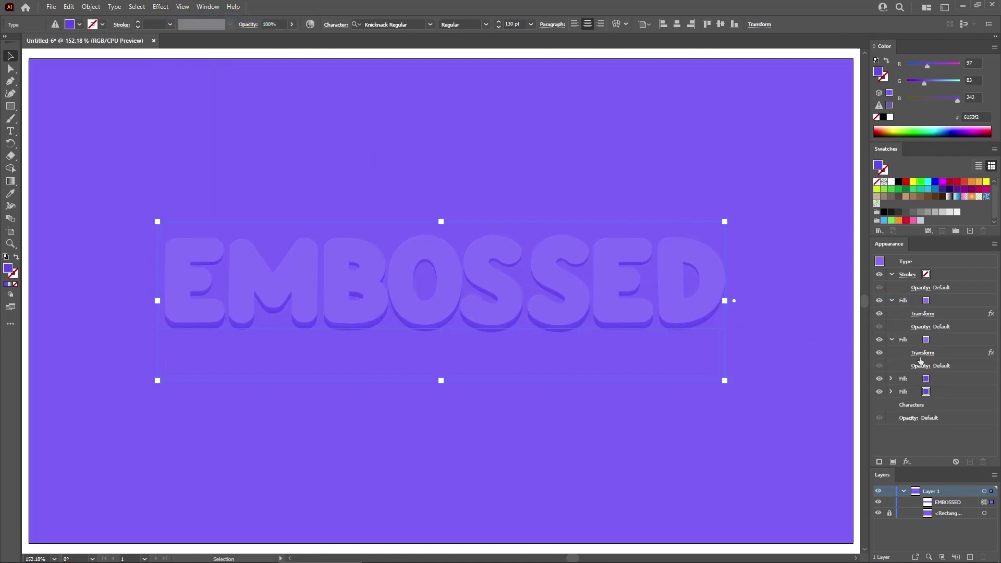
pyautogui.click(892, 338)
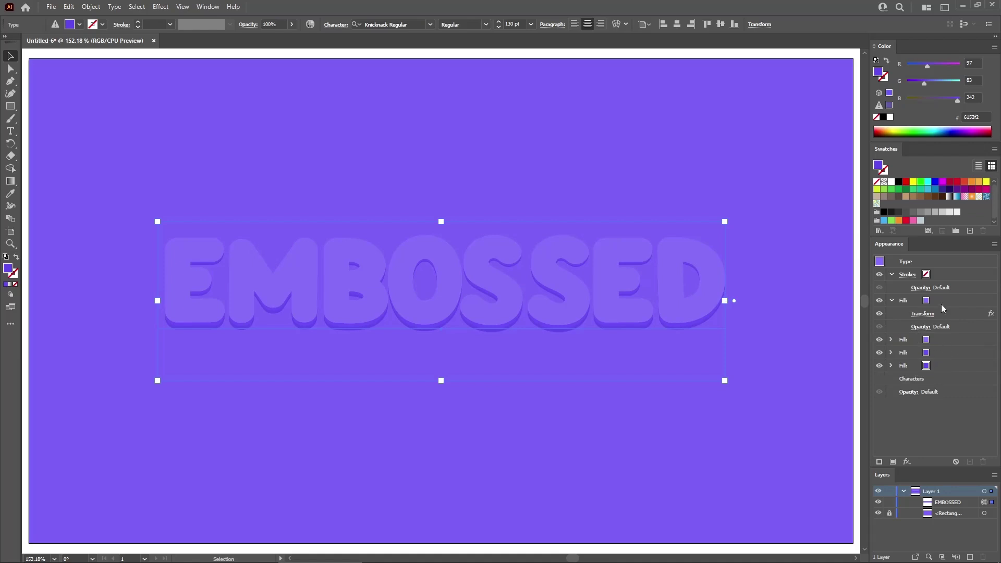
pyautogui.click(946, 300)
# Add another Transform effect scaling 99% vertically, anchored at the bottom-centre
pyautogui.click(160, 6)
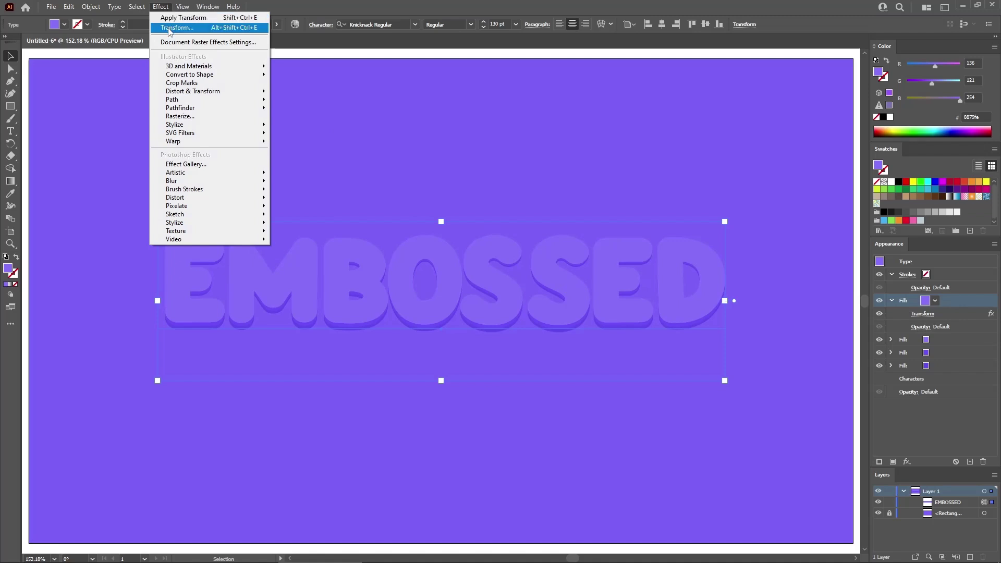
pyautogui.click(169, 28)
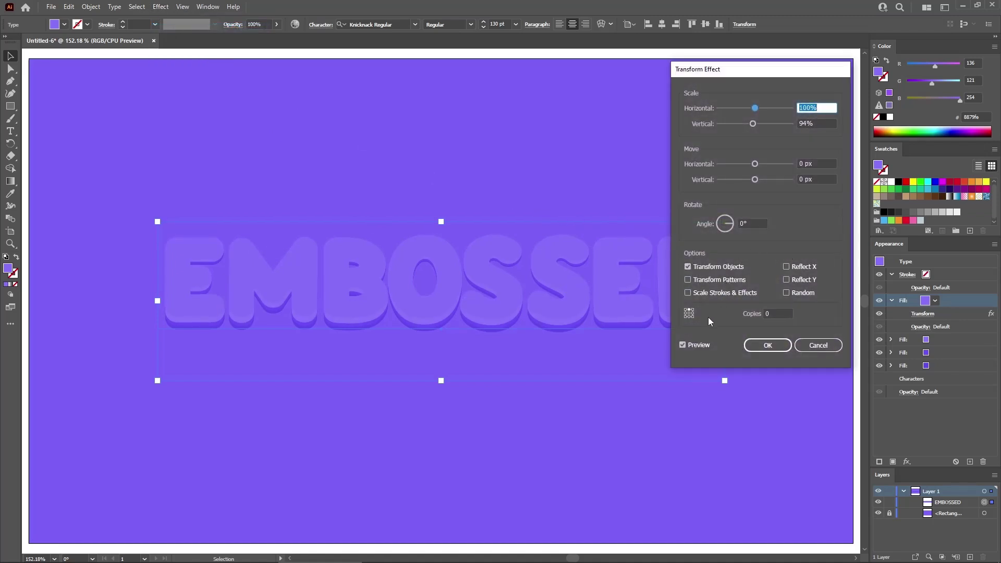
pyautogui.click(689, 317)
pyautogui.click(825, 123)
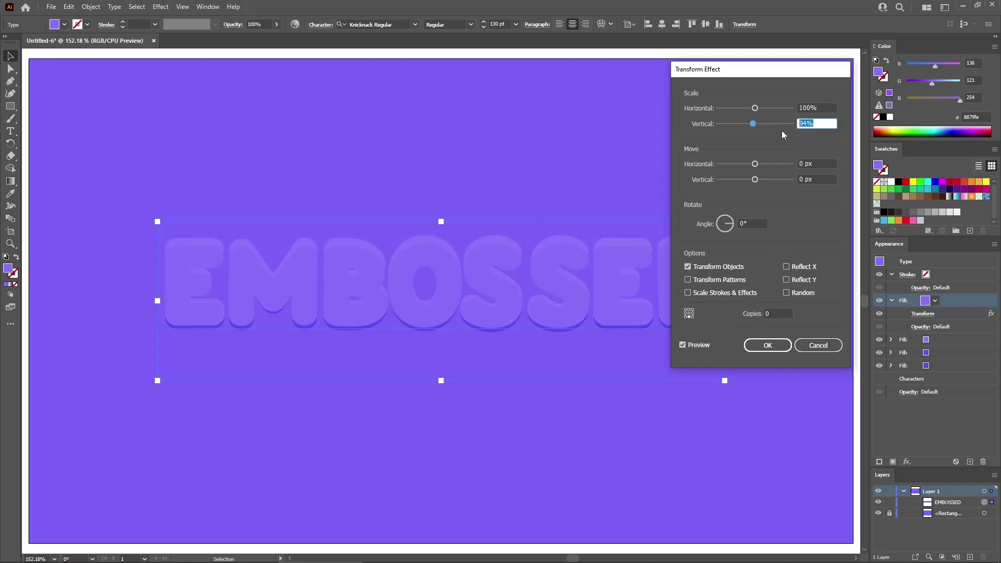
pyautogui.write('99')
pyautogui.click(824, 108)
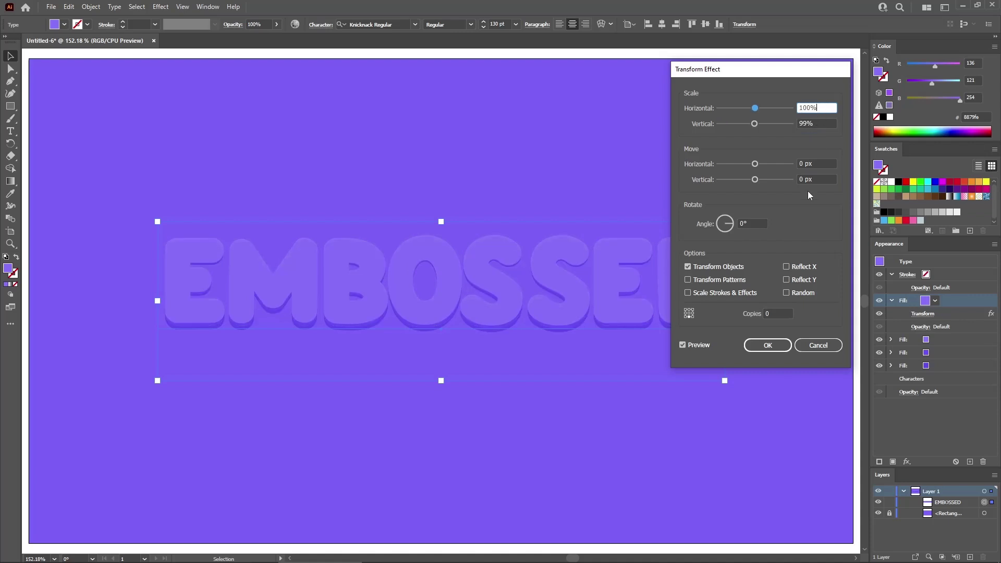
pyautogui.click(769, 346)
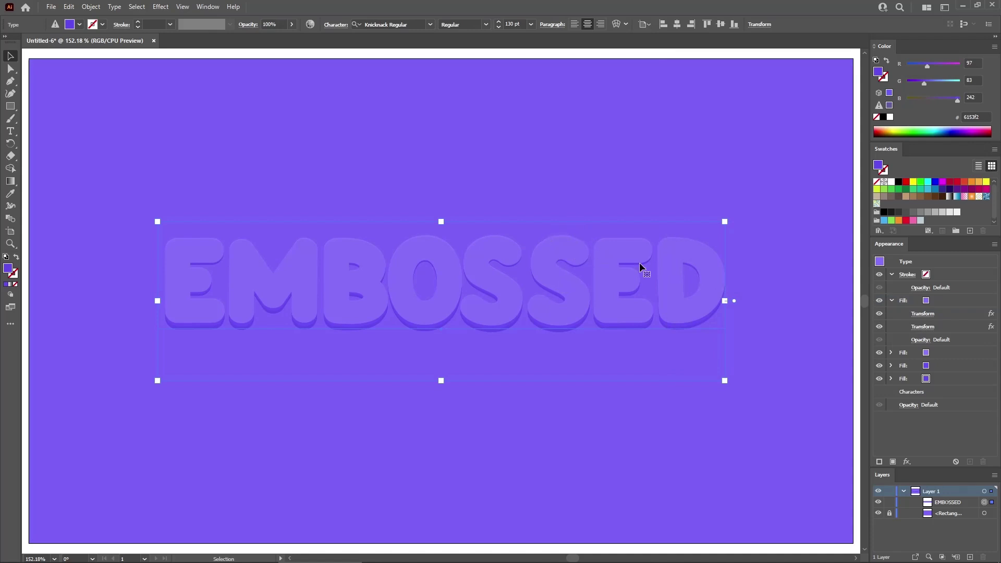
# Duplicate the top fill and recolour it RGB 124/109/254
pyautogui.click(945, 302)
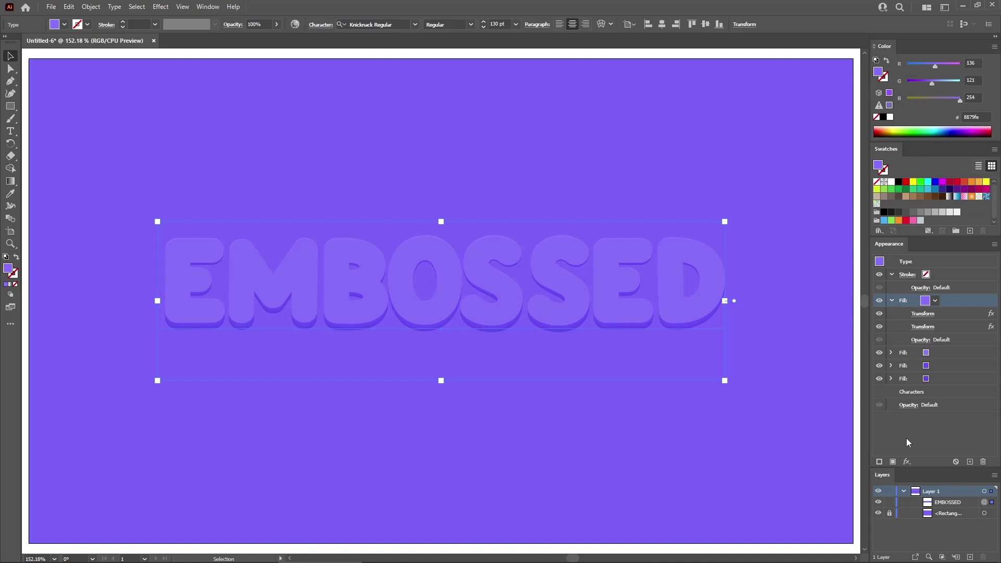
pyautogui.click(893, 462)
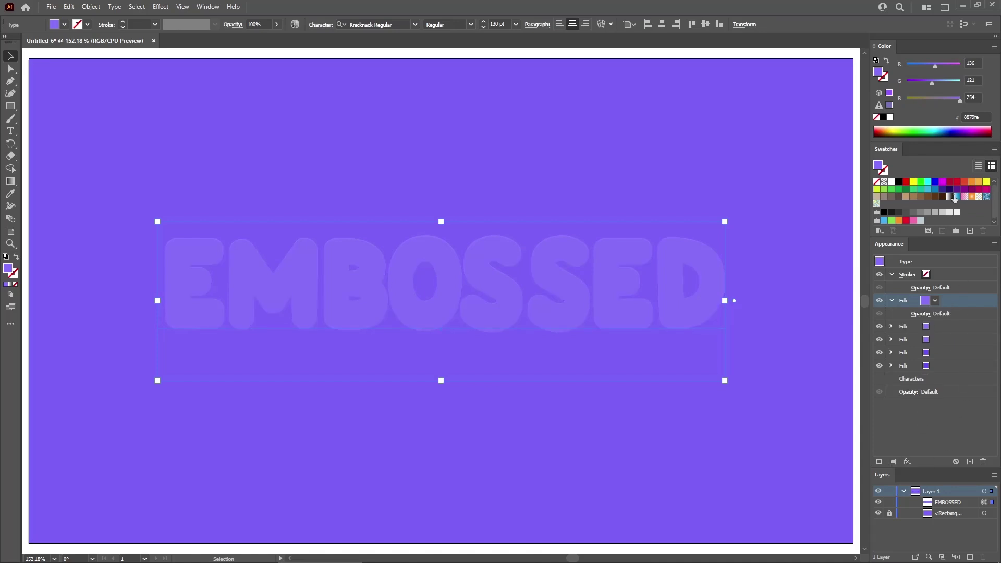
pyautogui.click(974, 64)
pyautogui.write('124')
pyautogui.press('Tab')
pyautogui.write('109')
pyautogui.press('Tab')
pyautogui.write('2')
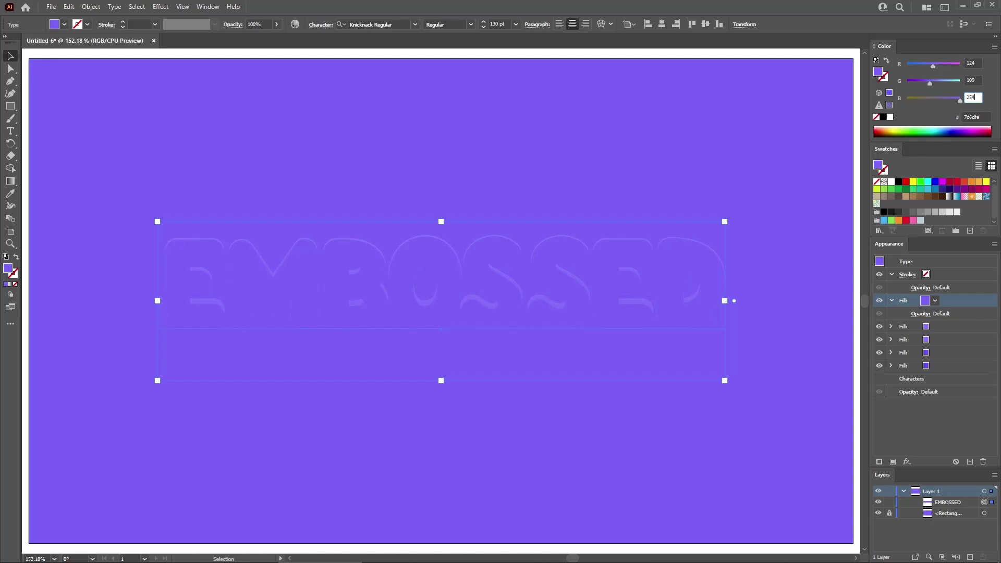
pyautogui.press('Return')
# Apply a Transform effect scaling the new fill to 94% vertically
pyautogui.click(163, 6)
pyautogui.click(172, 24)
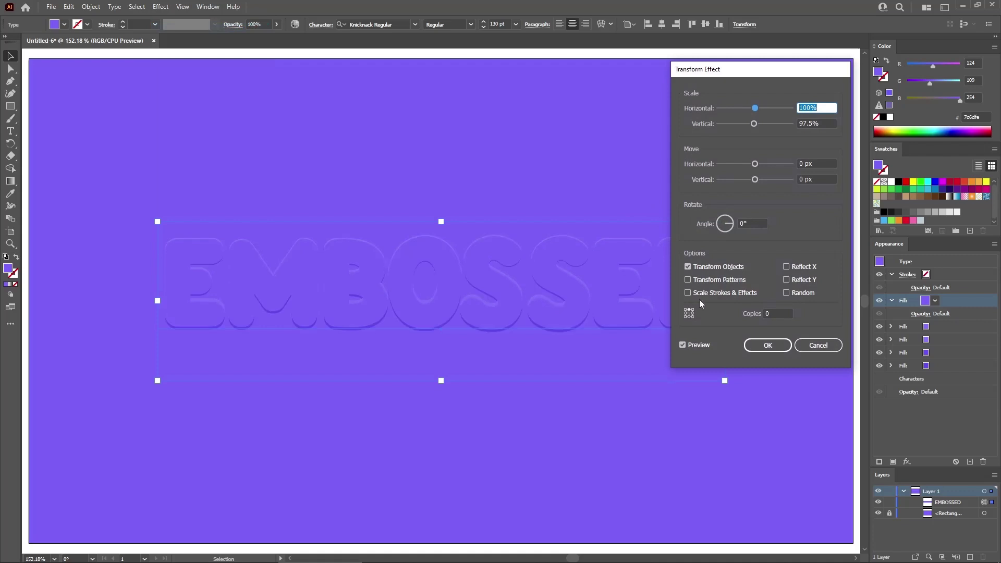
pyautogui.click(754, 124)
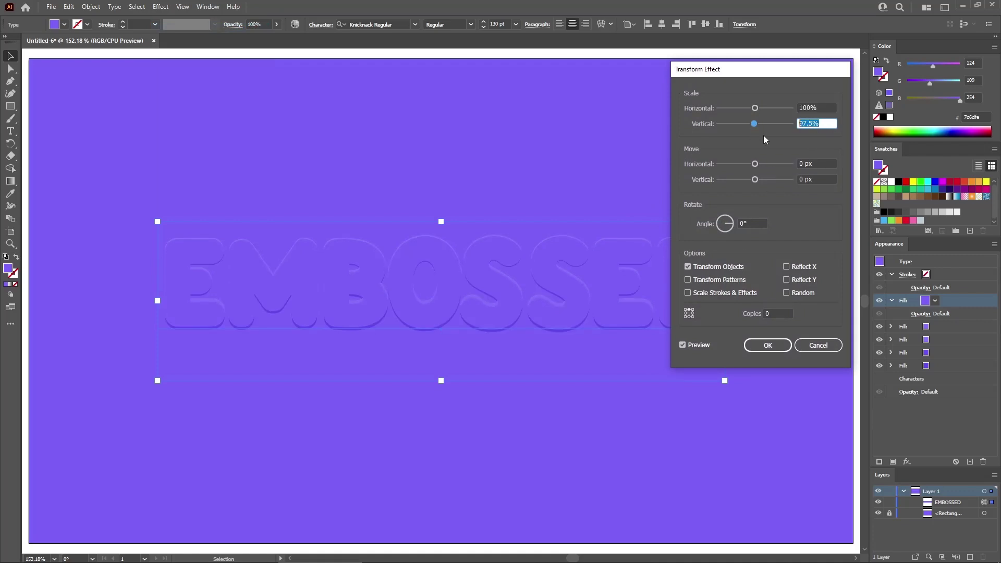
pyautogui.write('94')
pyautogui.click(767, 346)
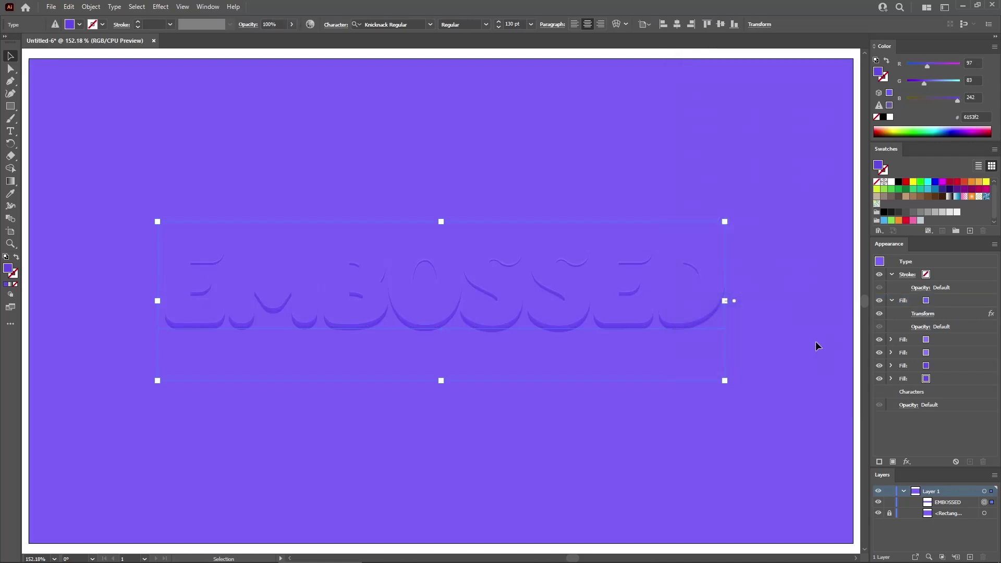
# Add a second Transform effect to the top fill with 97.5% vertical scale
pyautogui.click(958, 299)
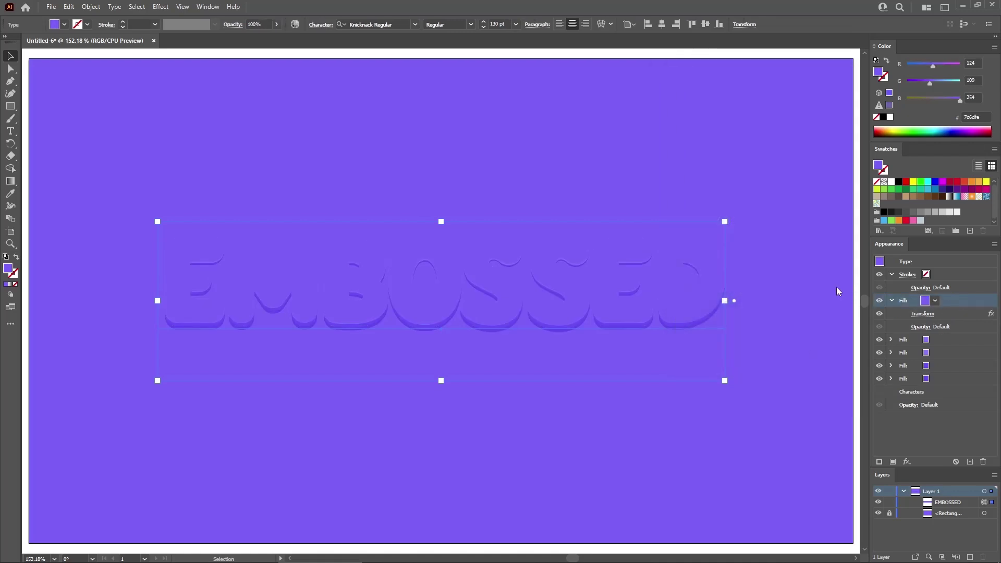
pyautogui.click(167, 12)
pyautogui.click(170, 30)
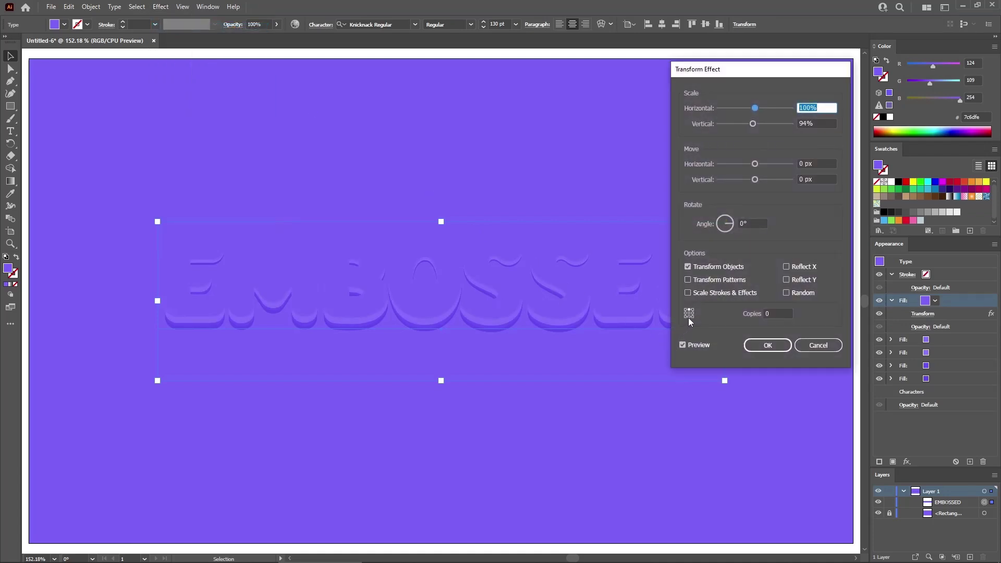
pyautogui.press('Tab')
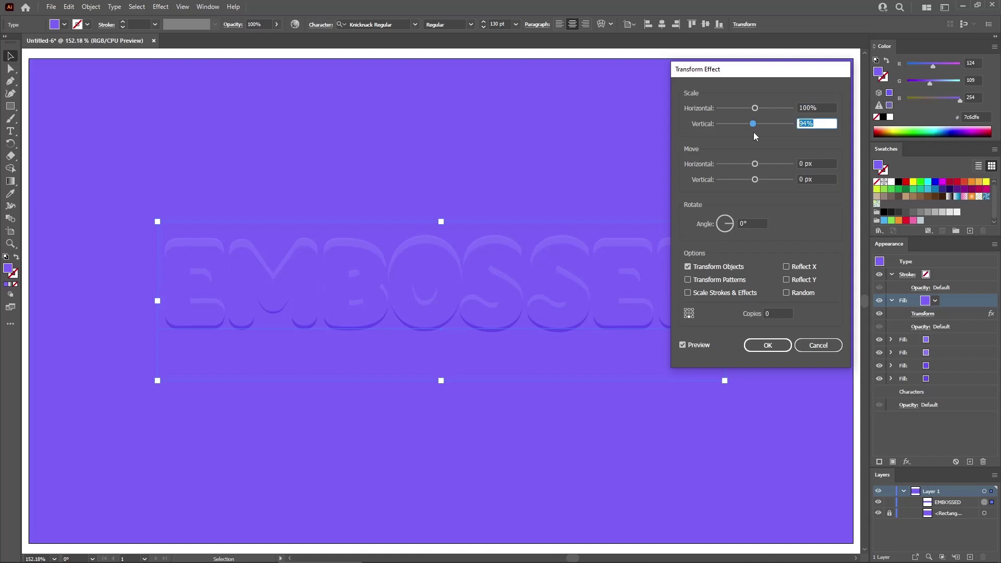
pyautogui.write('97.5')
pyautogui.click(823, 108)
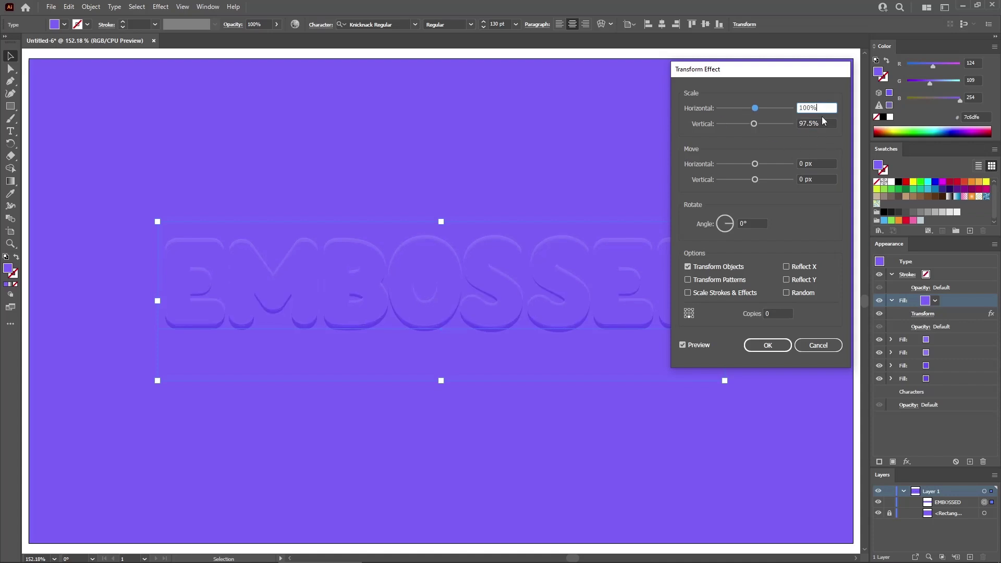
pyautogui.click(769, 346)
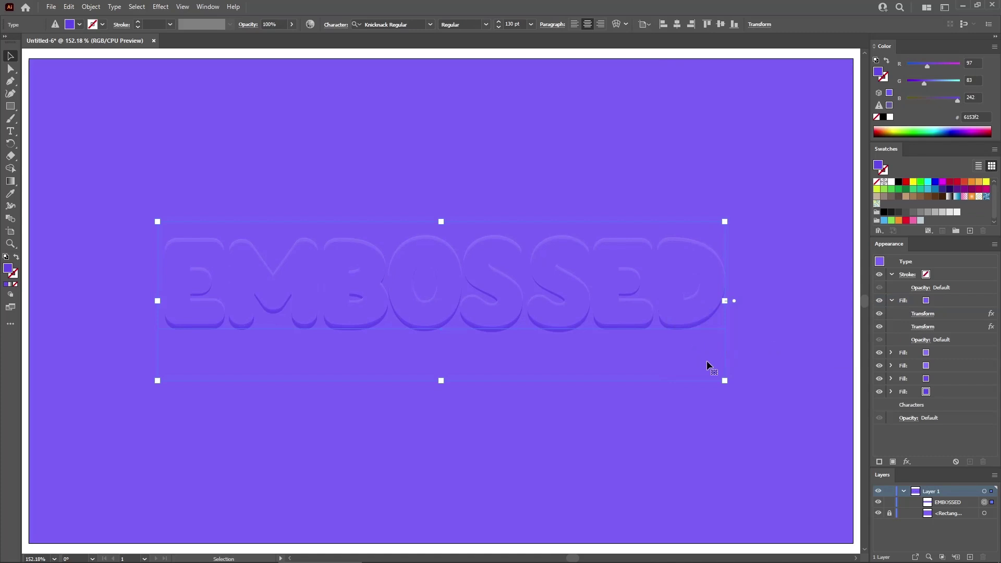
# Add an Edge Inner Glow to the top fill: Normal mode, 25% opacity, 10 px blur
pyautogui.click(957, 299)
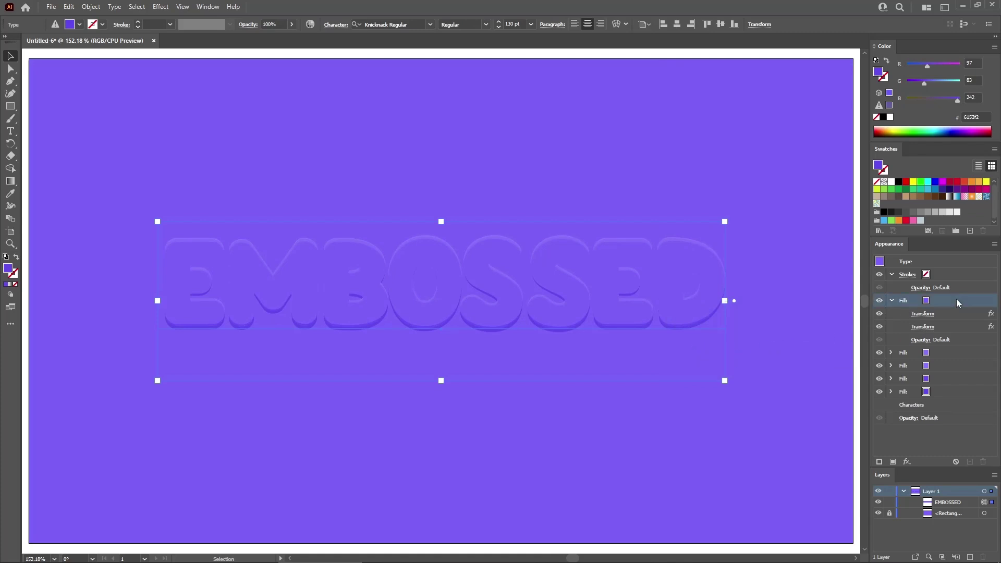
pyautogui.click(164, 7)
pyautogui.moveTo(179, 125)
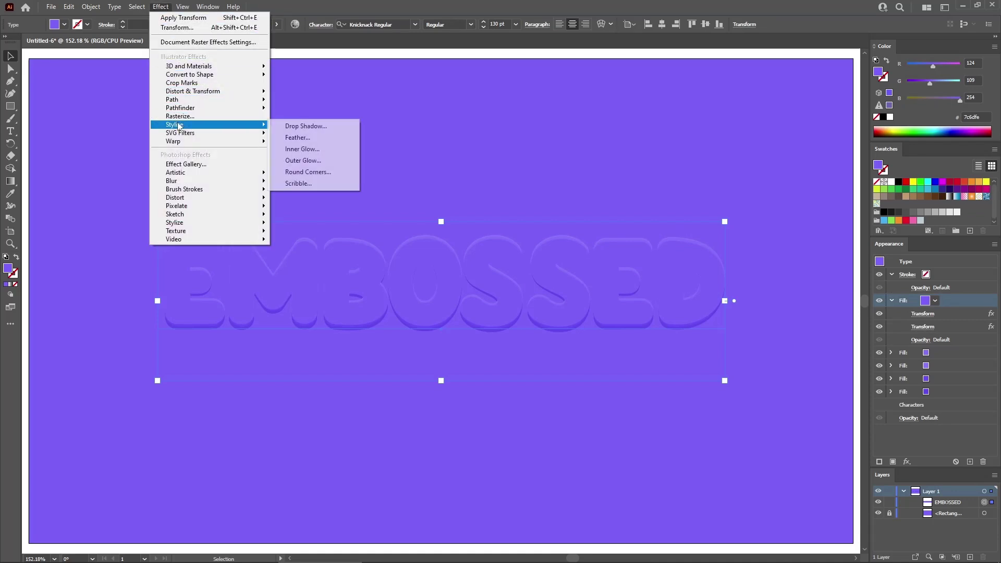
pyautogui.click(307, 148)
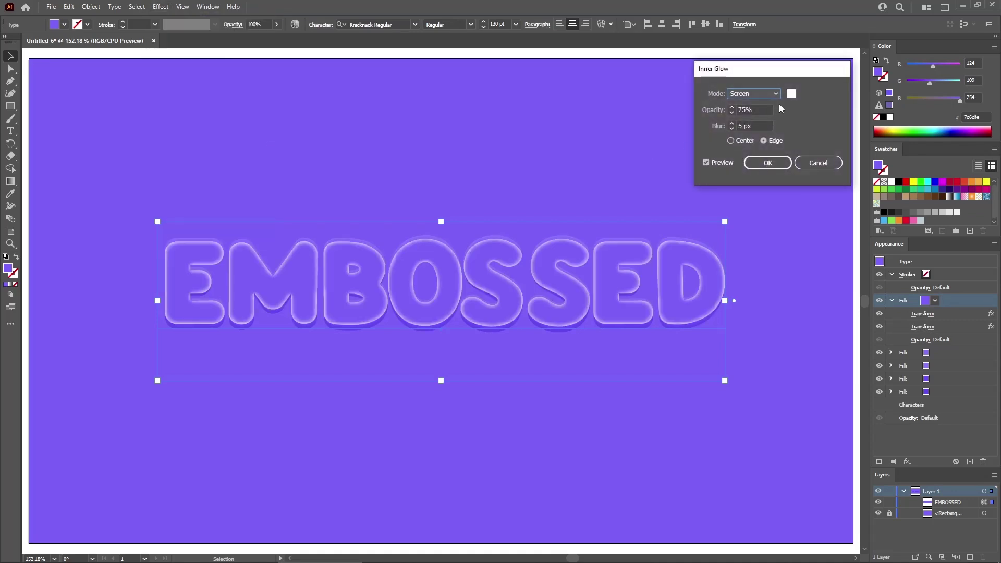
pyautogui.click(775, 97)
pyautogui.click(766, 100)
pyautogui.press('Tab')
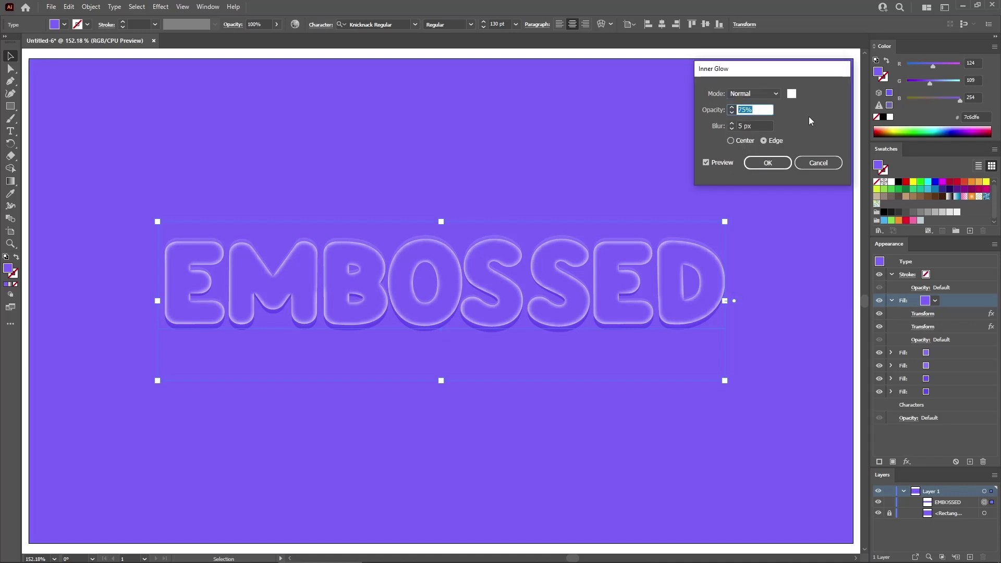
pyautogui.write('25')
pyautogui.press('Tab')
pyautogui.write('10')
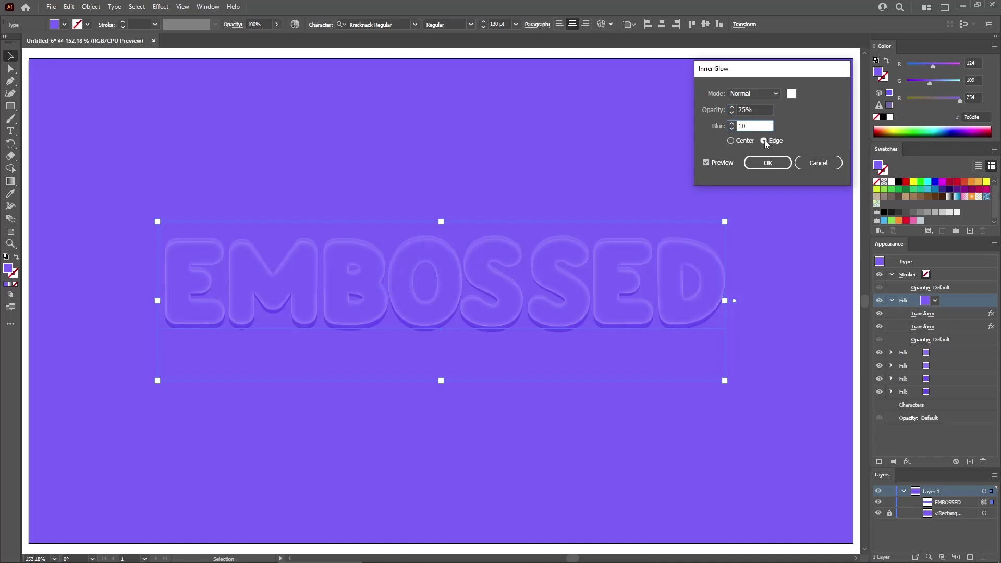
pyautogui.click(764, 141)
# Set the glow colour to R97 G83 B252 and apply the Inner Glow
pyautogui.click(791, 94)
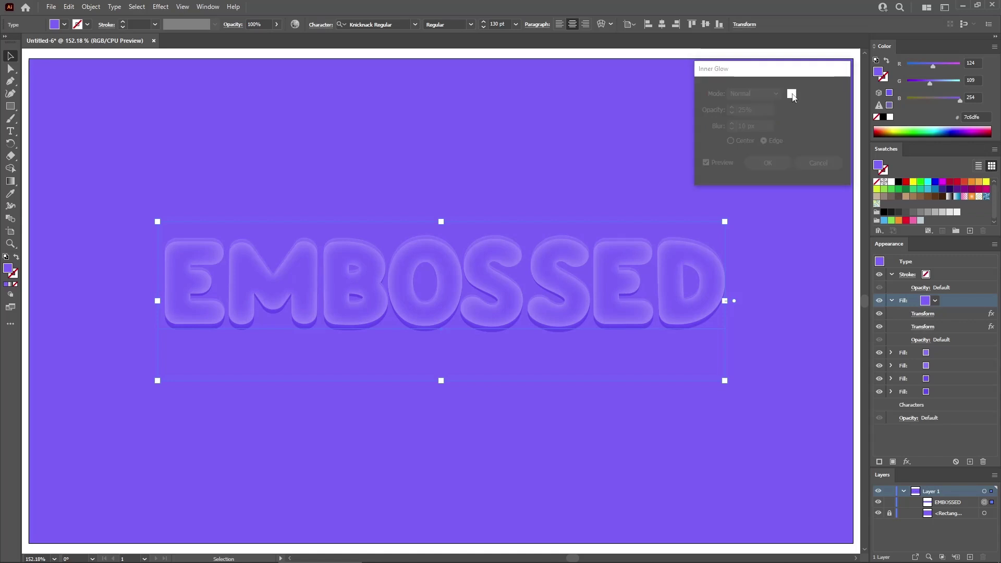
pyautogui.click(536, 262)
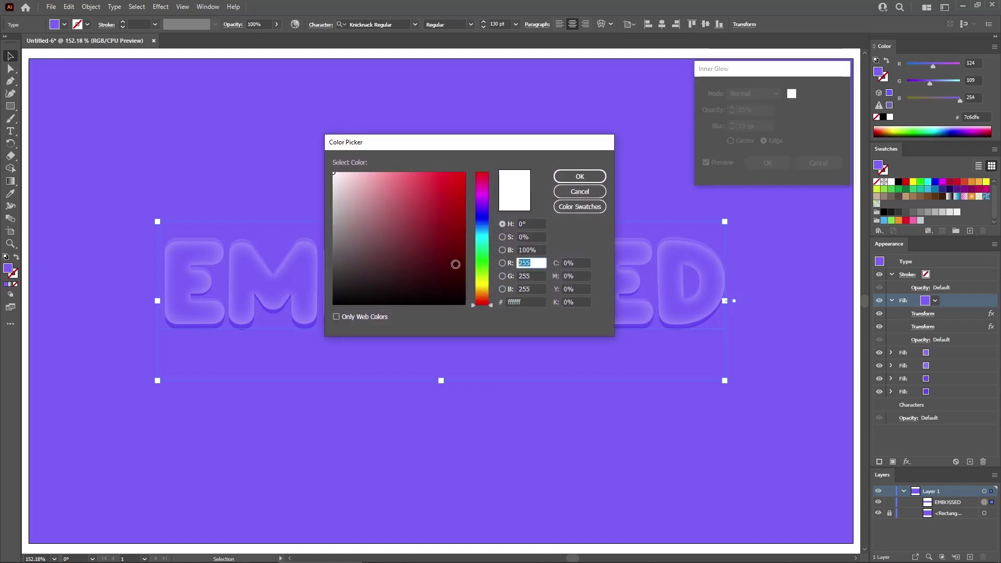
pyautogui.write('97')
pyautogui.press('Tab')
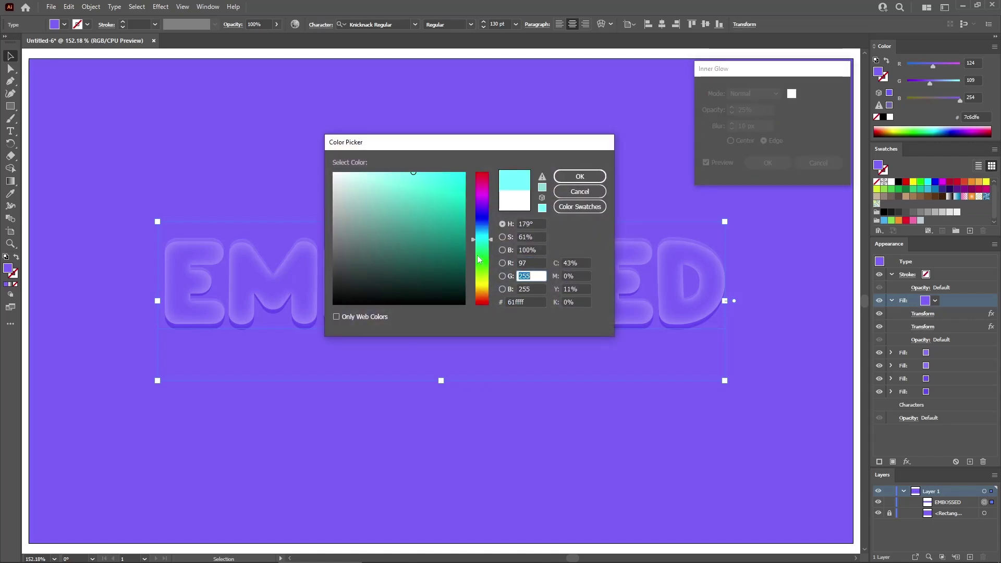
pyautogui.write('83')
pyautogui.press('Tab')
pyautogui.write('252')
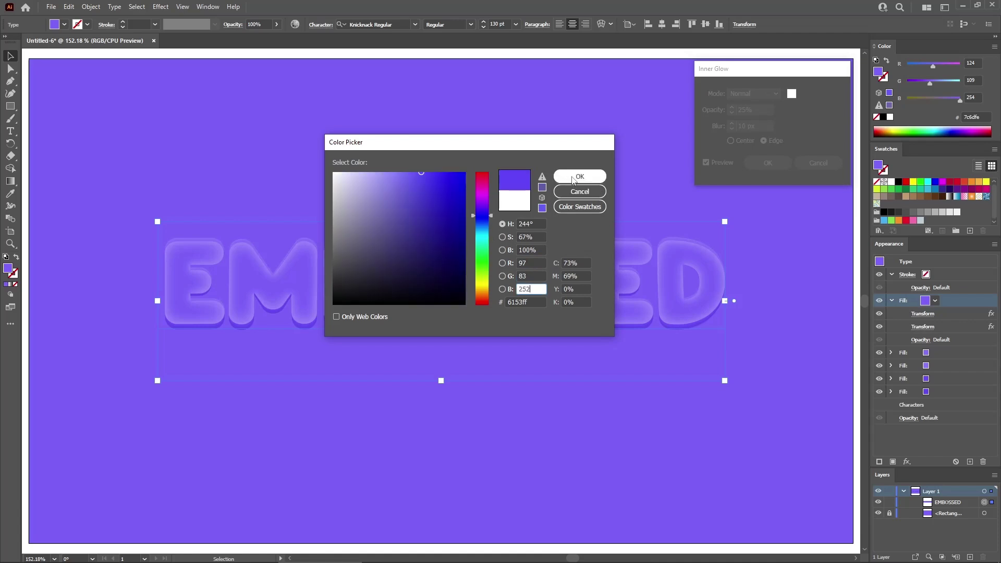
pyautogui.click(573, 177)
pyautogui.click(771, 162)
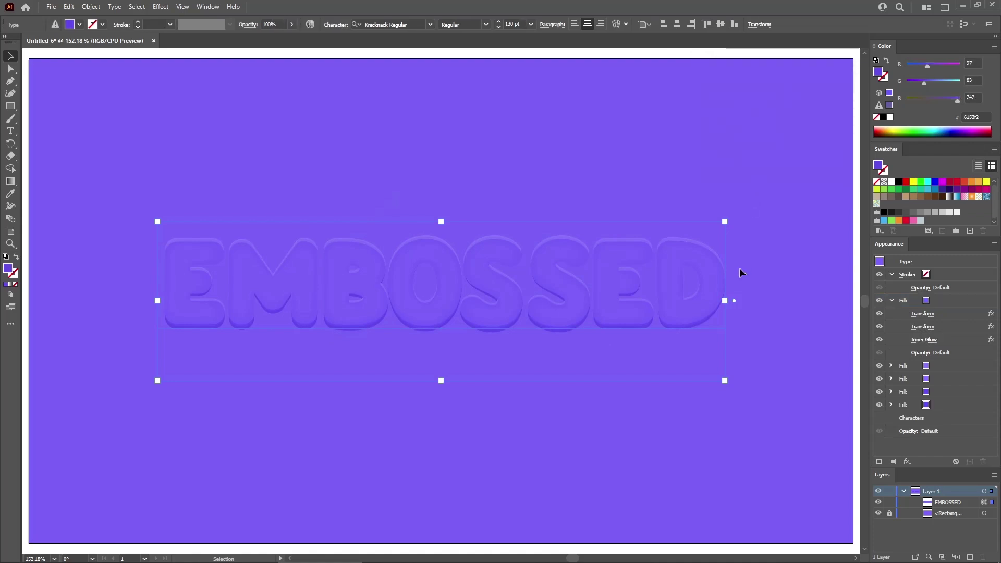
# Duplicate the last fill and move the copy to the bottom of the Appearance stack
pyautogui.click(892, 301)
pyautogui.click(892, 275)
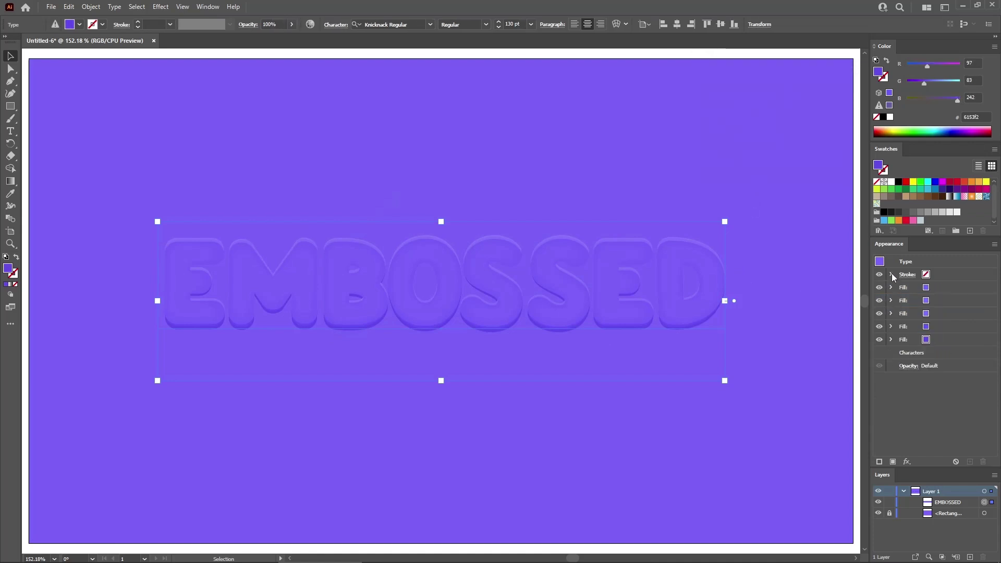
pyautogui.click(890, 339)
pyautogui.click(940, 340)
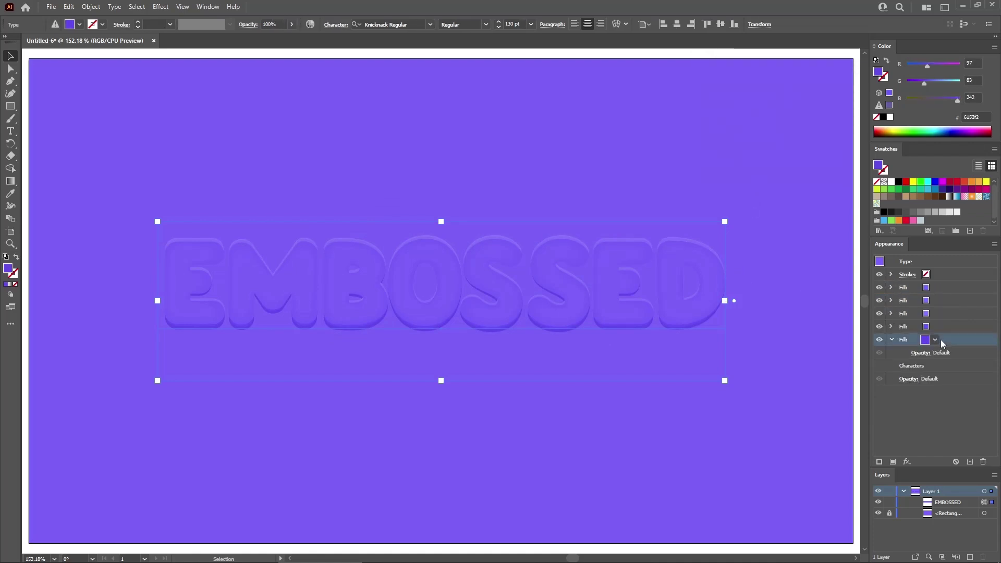
pyautogui.click(971, 461)
pyautogui.moveTo(892, 338); pyautogui.dragTo(949, 353)
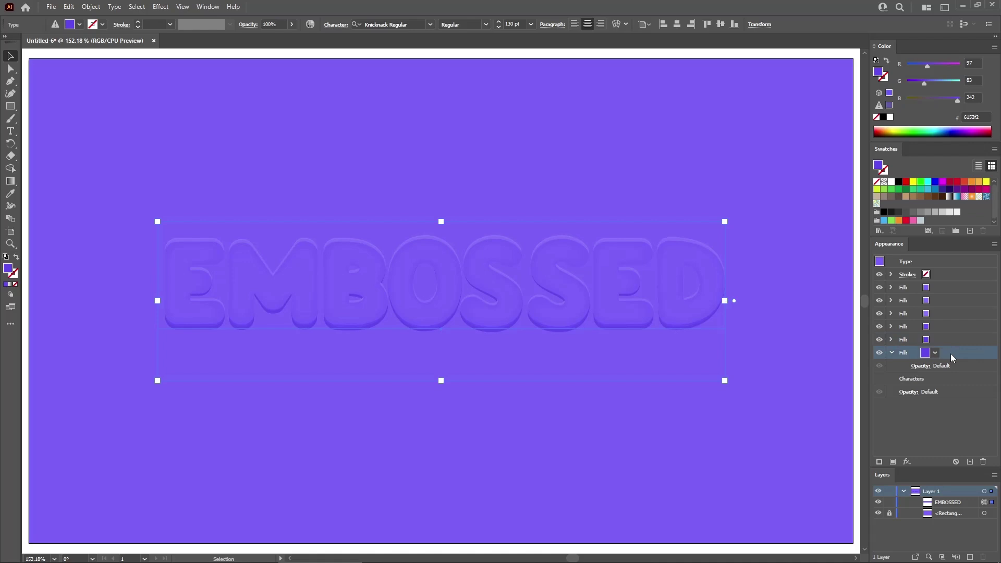
# Give the copy a black Soft Light drop shadow: 20% opacity, X 0, Y 2 px
pyautogui.click(165, 9)
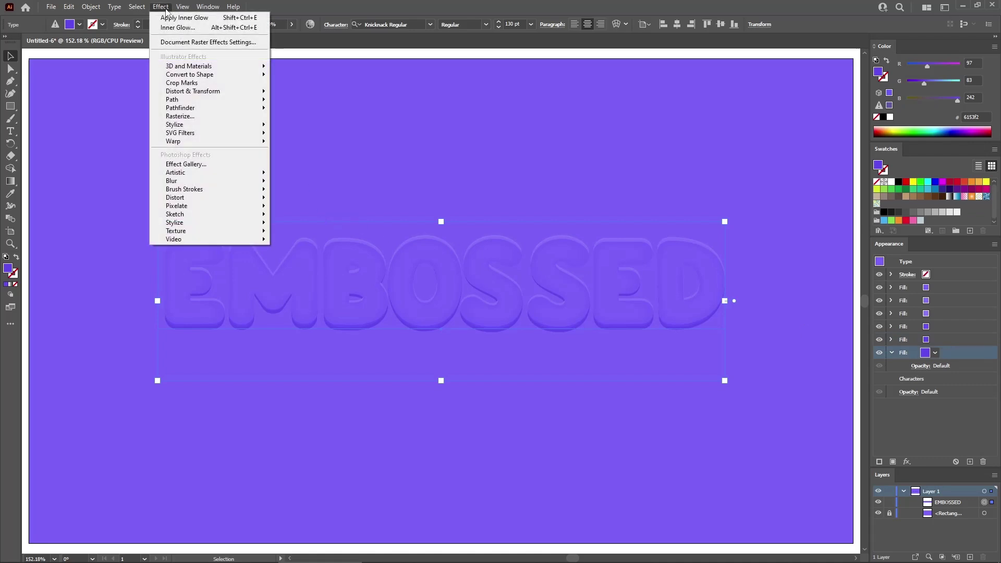
pyautogui.moveTo(245, 125)
pyautogui.click(338, 126)
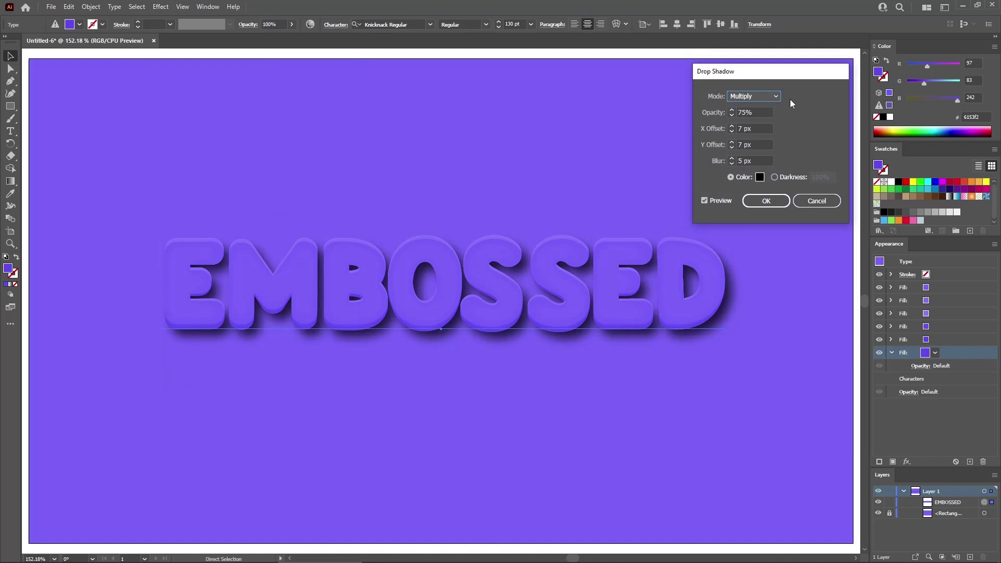
pyautogui.click(769, 93)
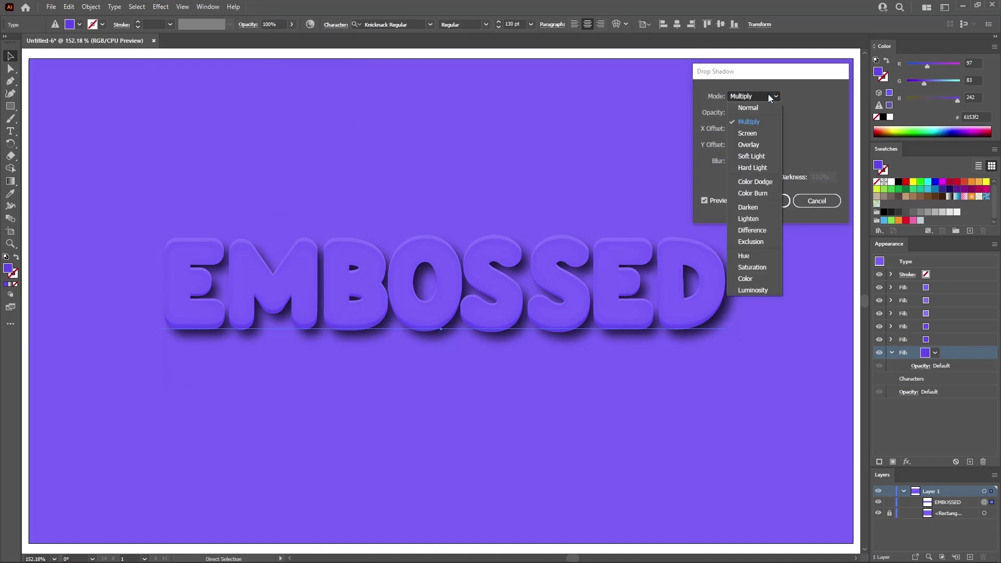
pyautogui.click(760, 159)
pyautogui.press('Tab')
pyautogui.write('20')
pyautogui.press('Tab')
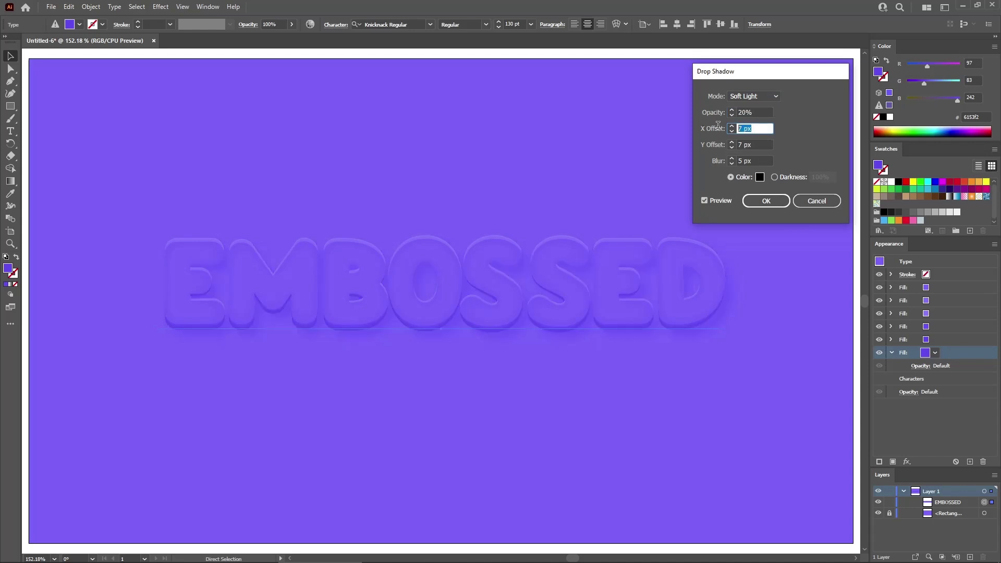
pyautogui.write('0')
pyautogui.press('Tab')
pyautogui.press('Tab')
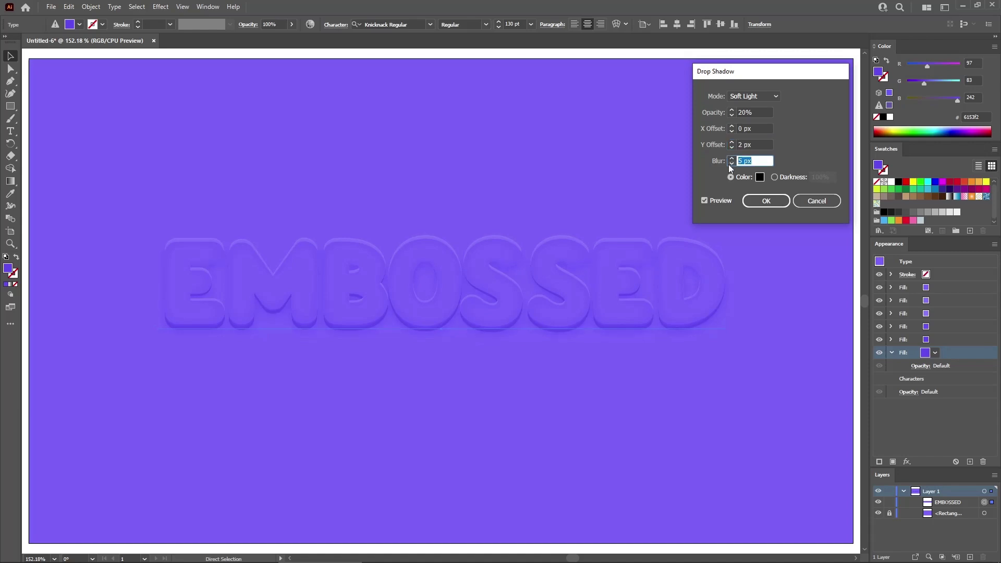
pyautogui.click(760, 178)
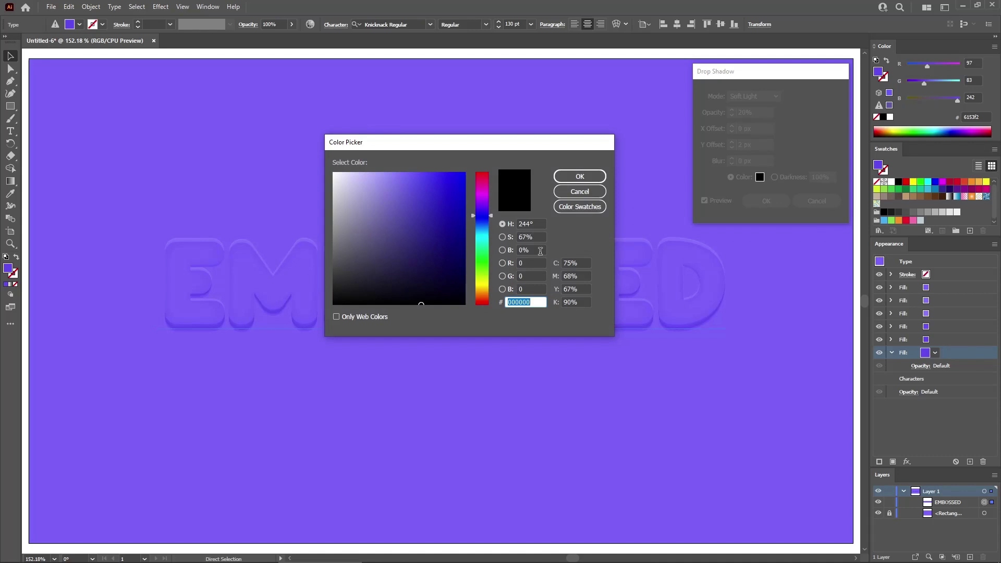
pyautogui.click(579, 176)
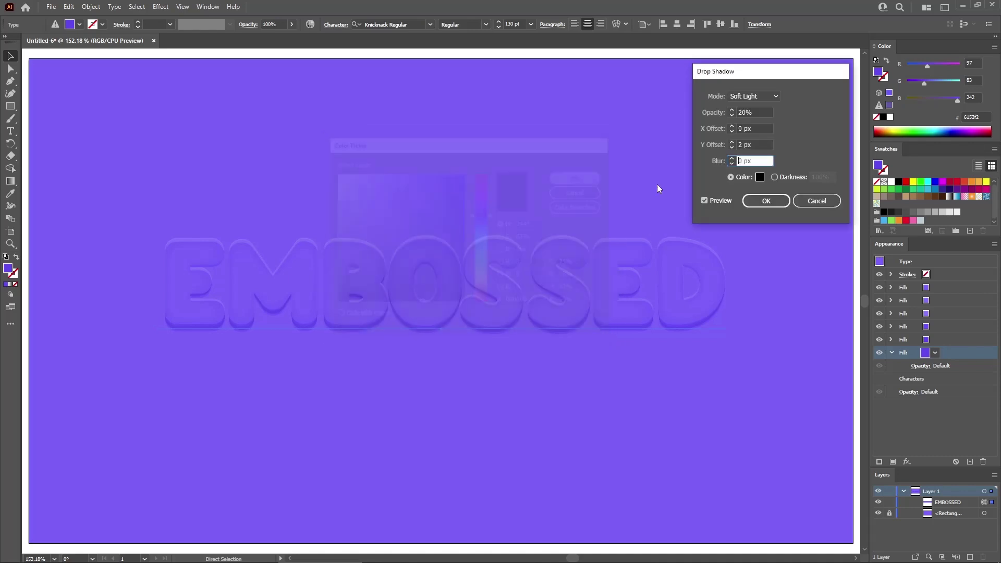
pyautogui.click(766, 200)
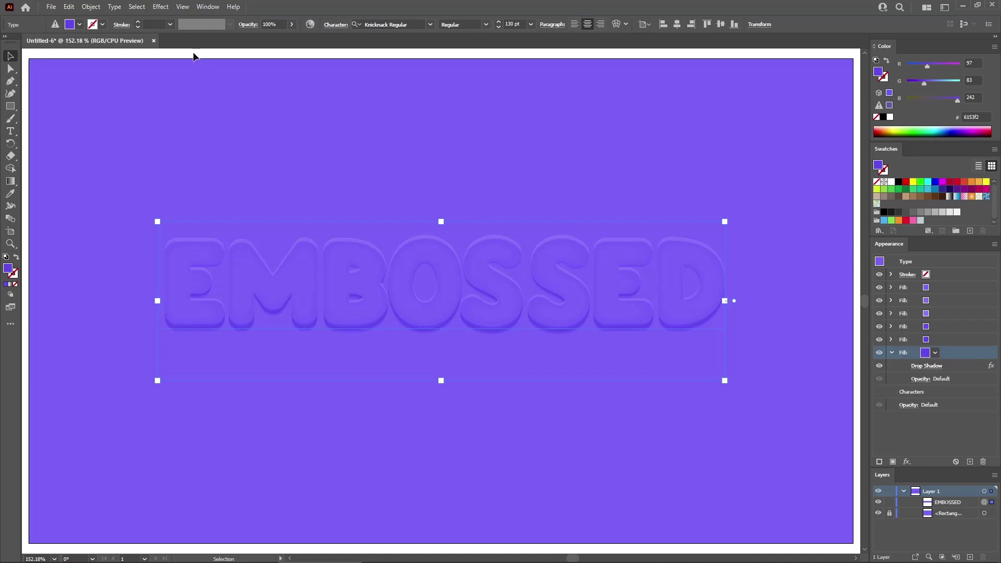
# Add a second drop shadow to the fill with a 3 px vertical offset
pyautogui.click(161, 7)
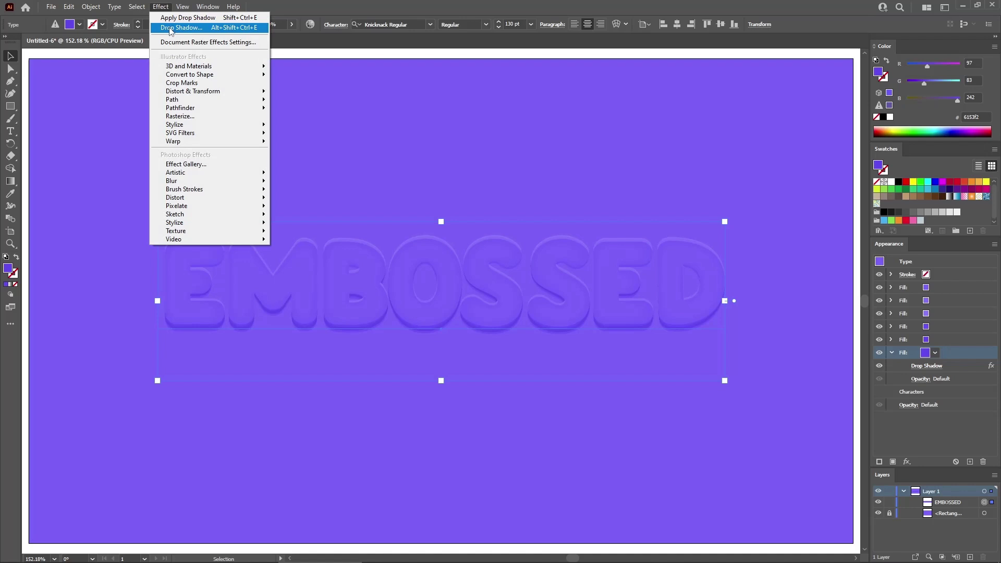
pyautogui.click(171, 28)
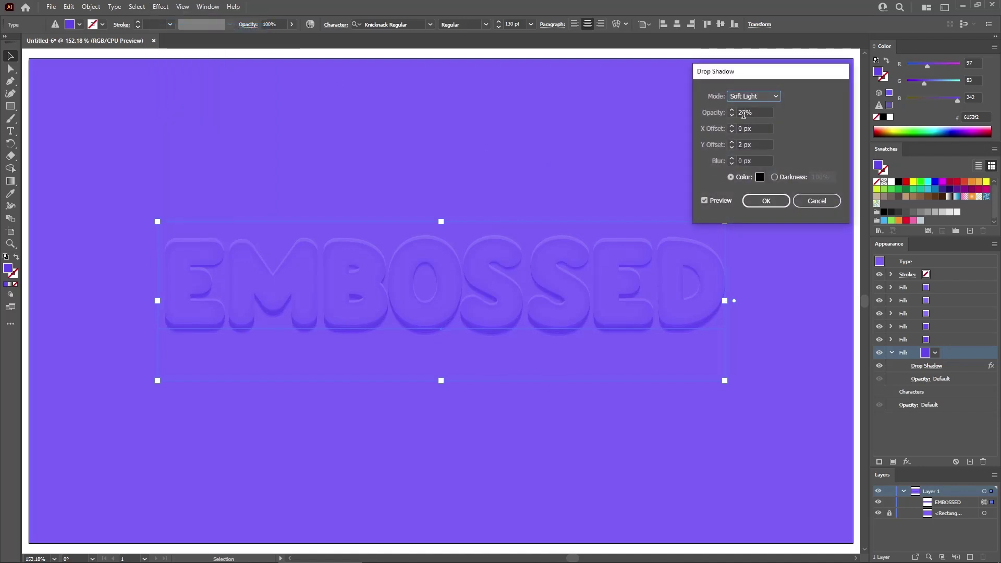
pyautogui.press('Tab')
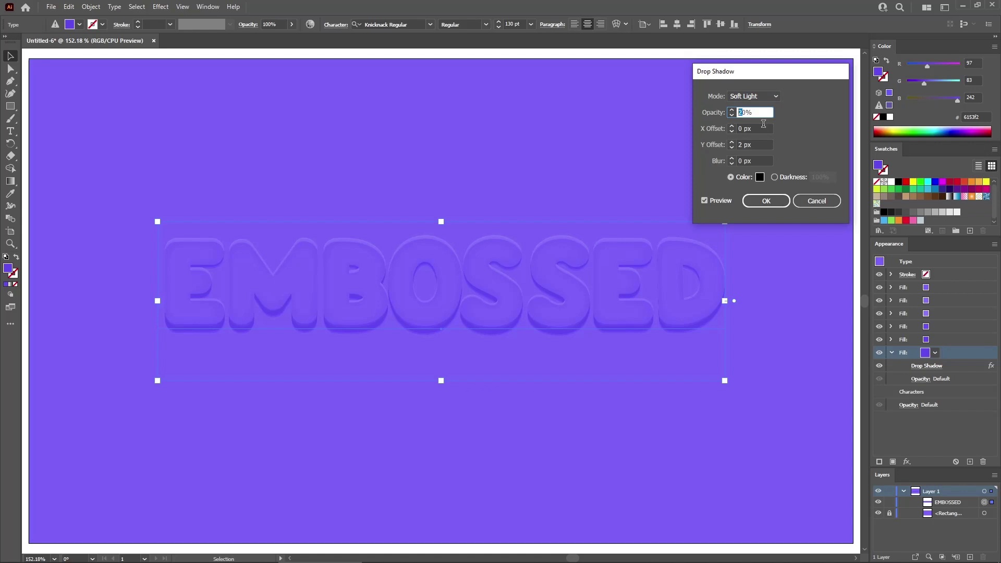
pyautogui.click(758, 144)
pyautogui.write('3')
pyautogui.click(771, 200)
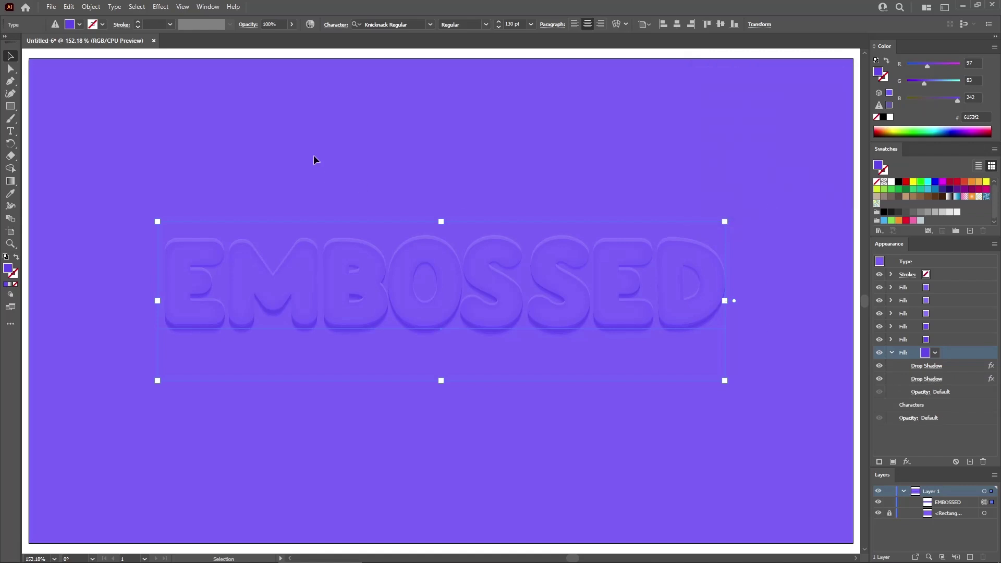
# Add another drop shadow at 40% opacity, 5 px down and 5 px blur
pyautogui.click(160, 7)
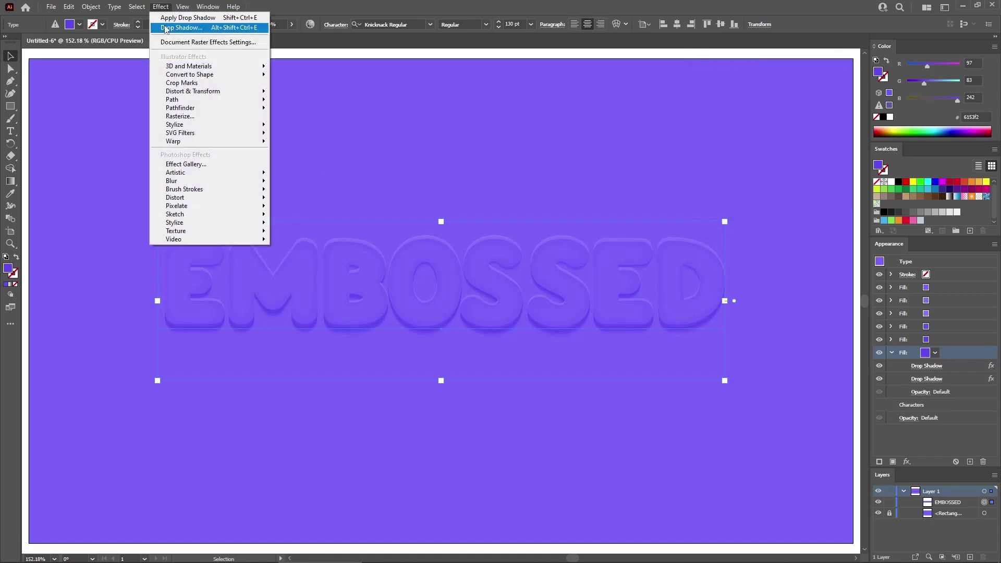
pyautogui.click(165, 27)
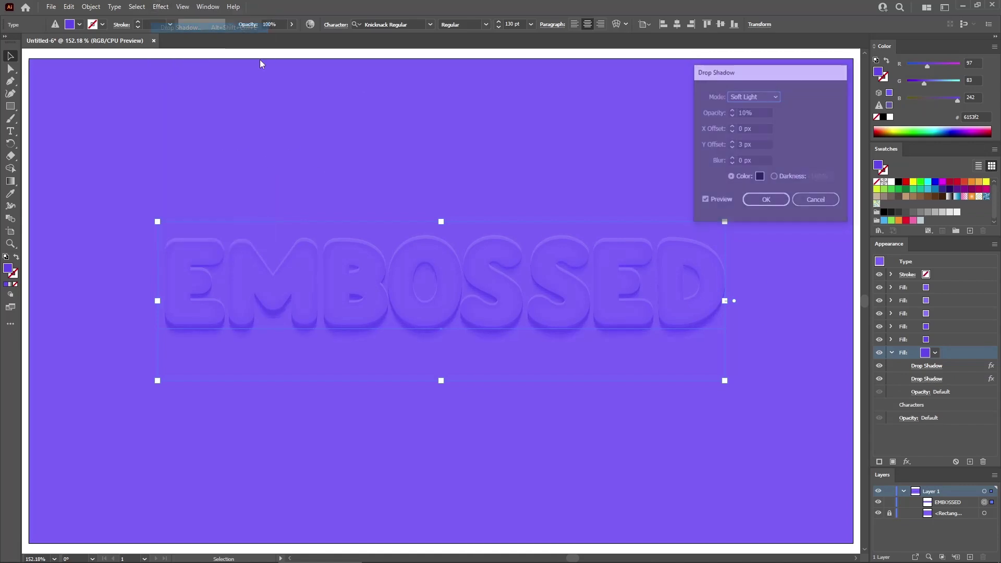
pyautogui.click(743, 112)
pyautogui.write('40')
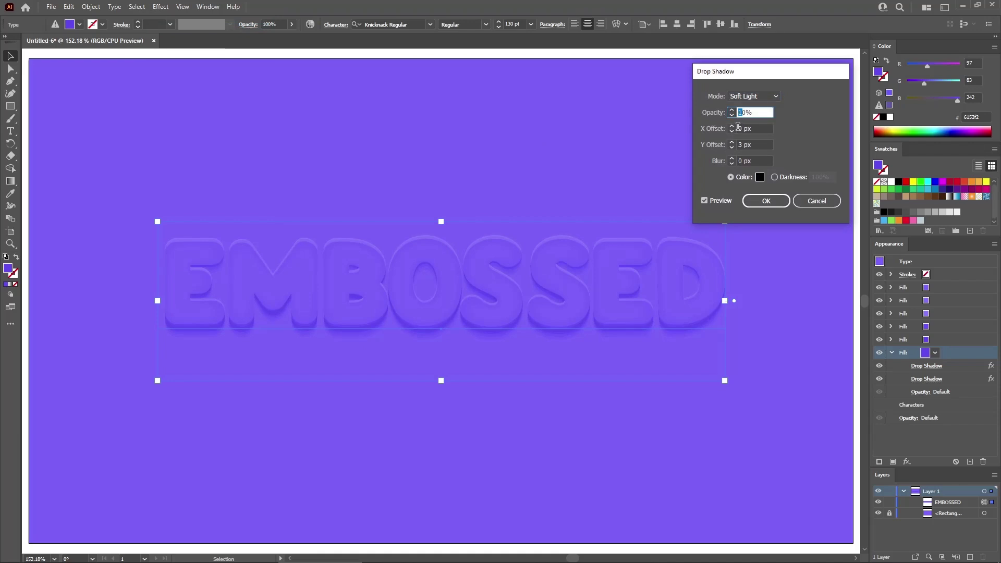
pyautogui.click(737, 145)
pyautogui.write('5')
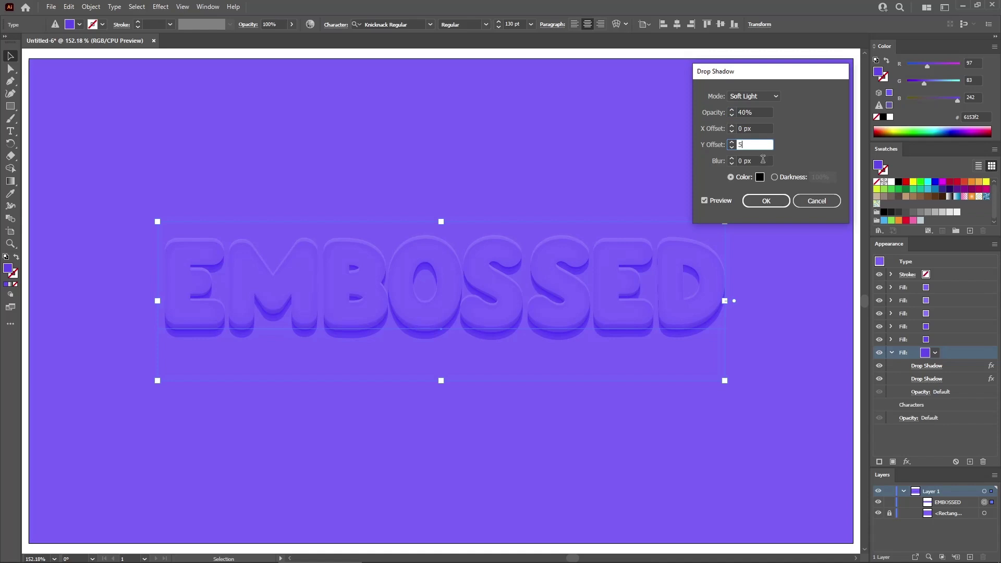
pyautogui.press('Tab')
pyautogui.write('5')
pyautogui.click(759, 145)
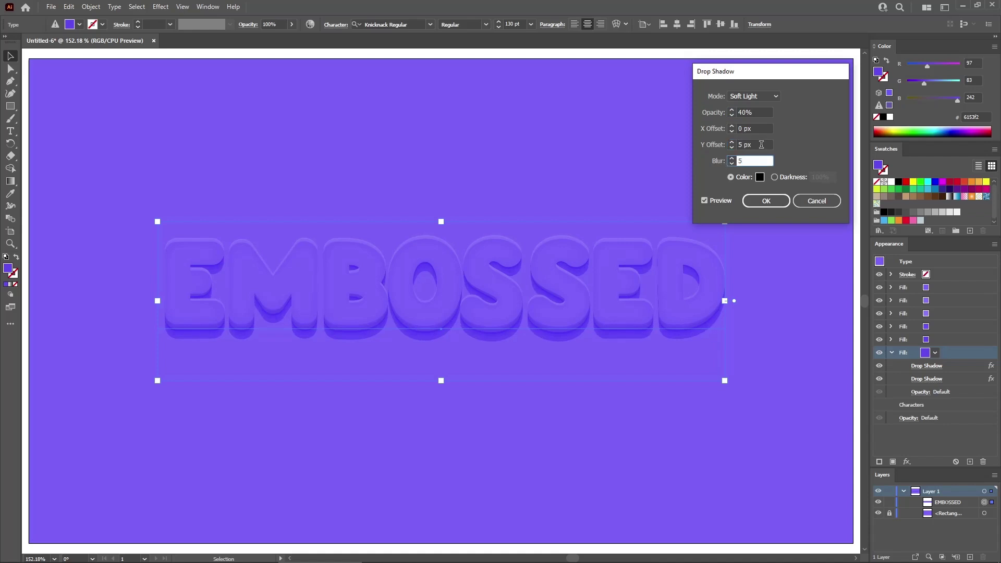
pyautogui.click(771, 201)
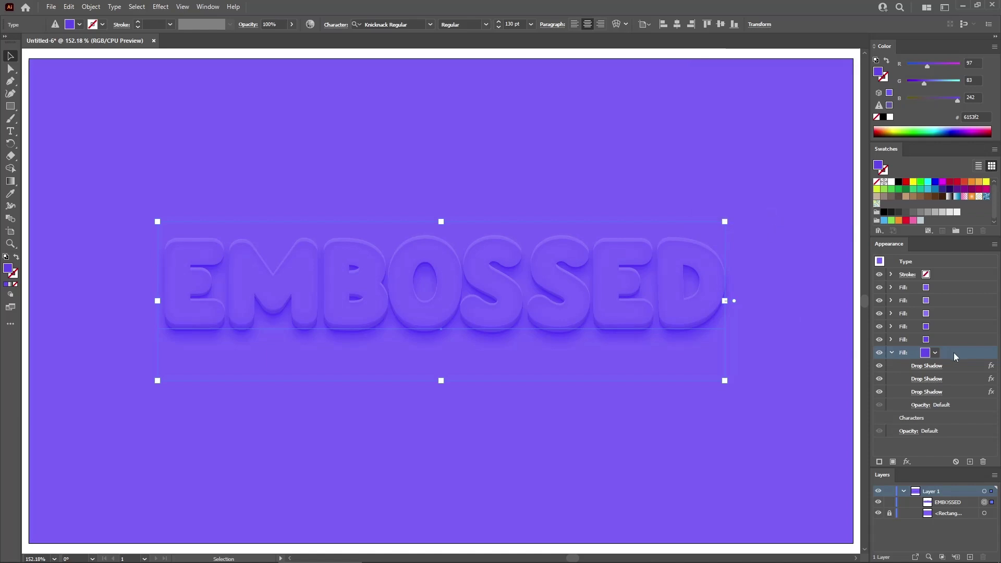
# Add a new fill to EMBOSSED, place it at the bottom, and select it
pyautogui.click(893, 462)
pyautogui.moveTo(960, 350); pyautogui.dragTo(960, 386)
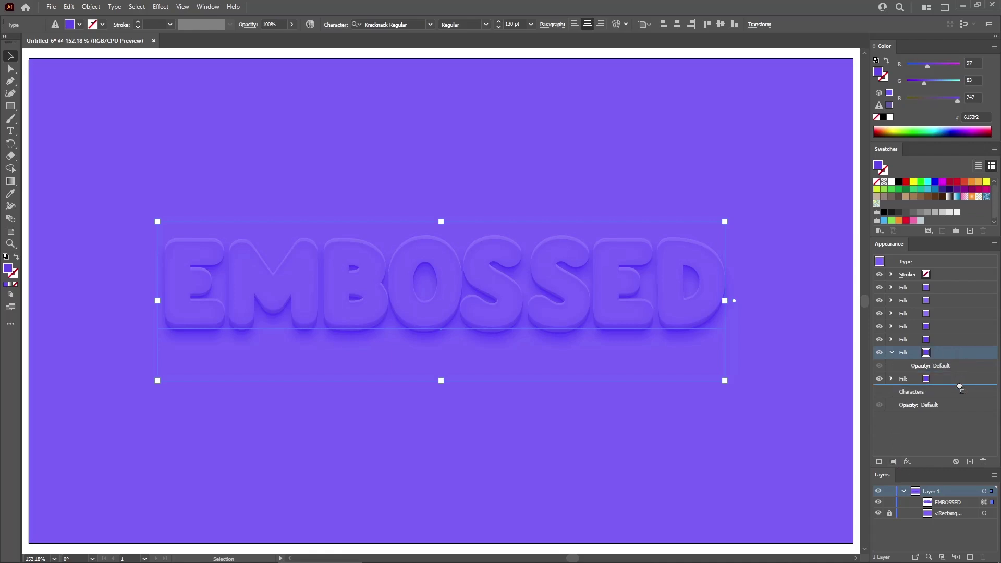
pyautogui.click(891, 353)
pyautogui.click(891, 365)
pyautogui.click(940, 365)
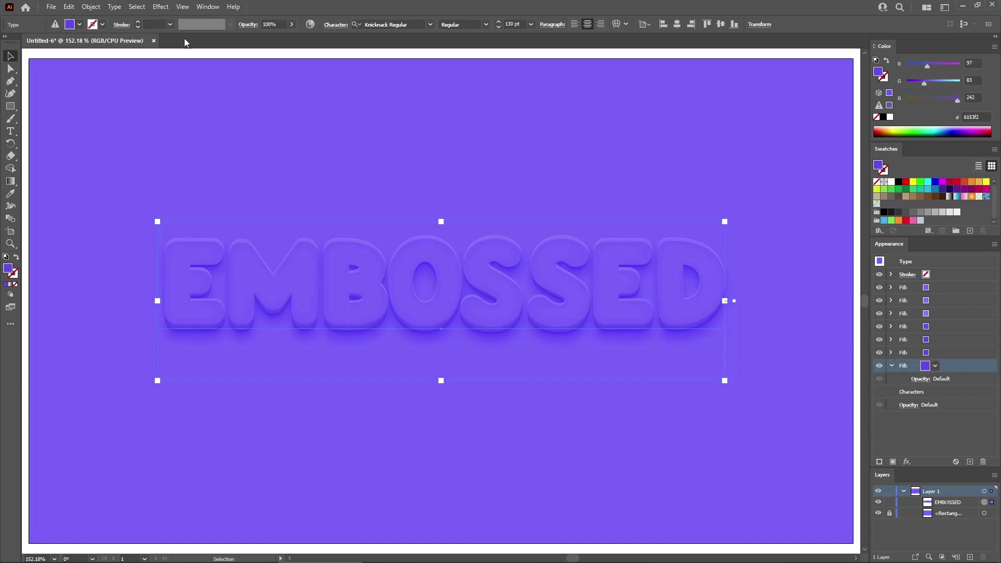
# Give the new fill a drop shadow 15 px down with 10 px blur, then duplicate it
pyautogui.click(165, 7)
pyautogui.click(175, 27)
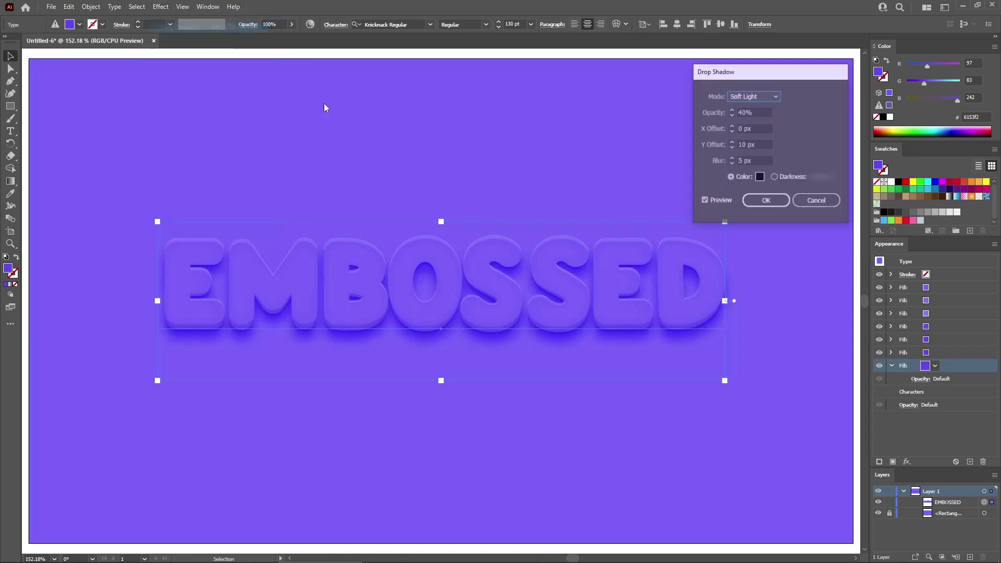
pyautogui.moveTo(761, 145); pyautogui.dragTo(709, 139)
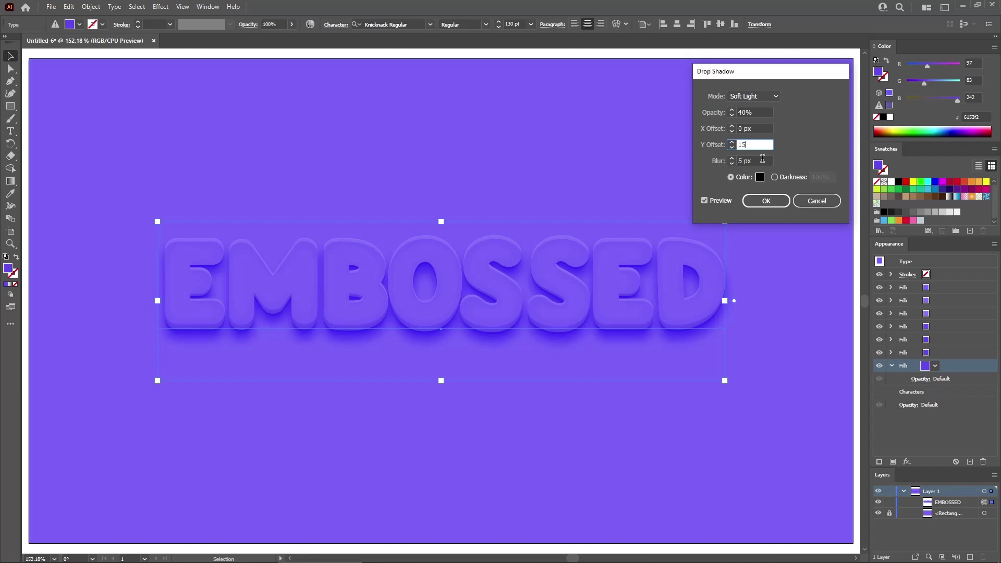
pyautogui.press('Tab')
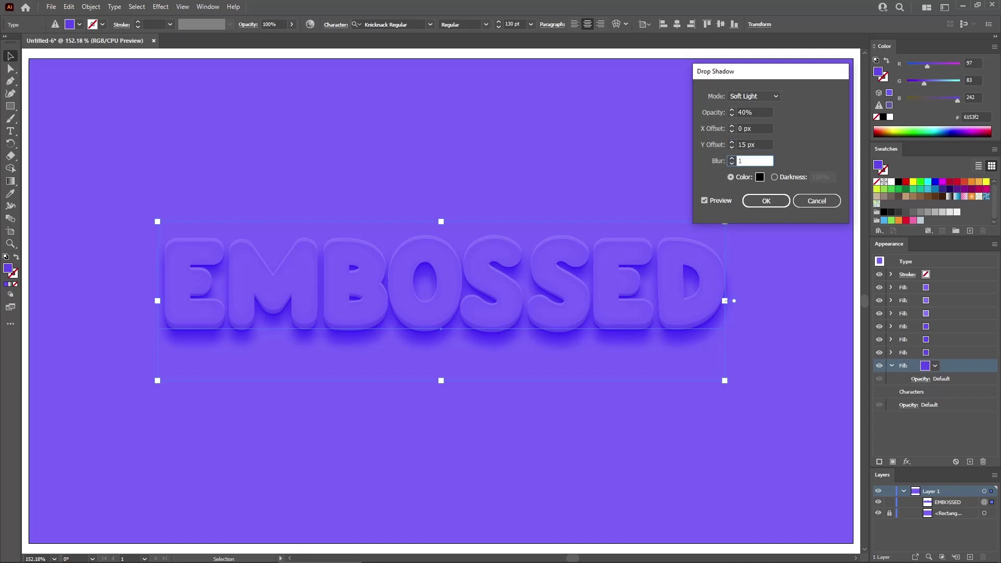
pyautogui.click(770, 202)
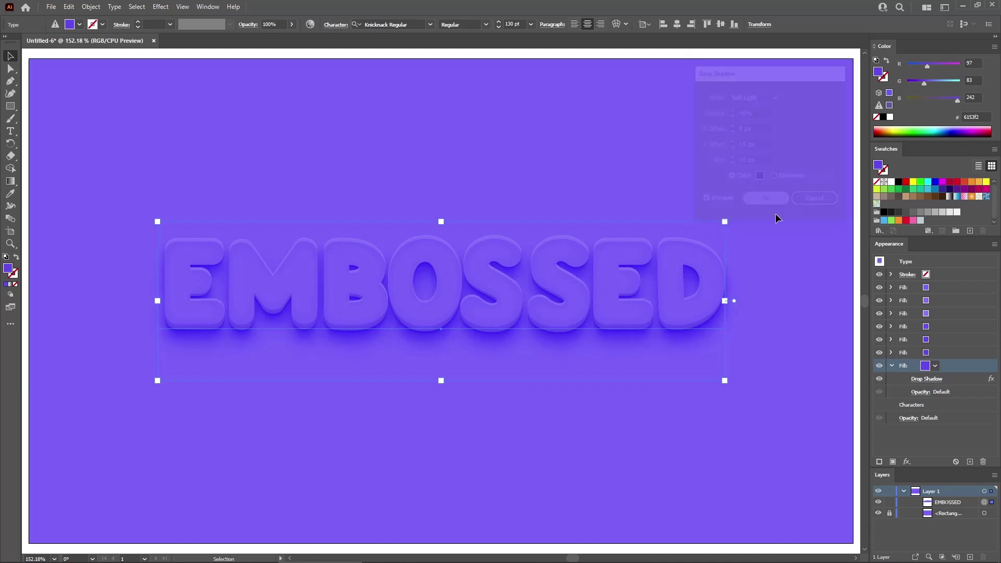
pyautogui.click(970, 461)
# Edit the copied fill's drop shadow to 20% opacity, 20 px Y offset and 15 px blur
pyautogui.click(892, 364)
pyautogui.click(956, 377)
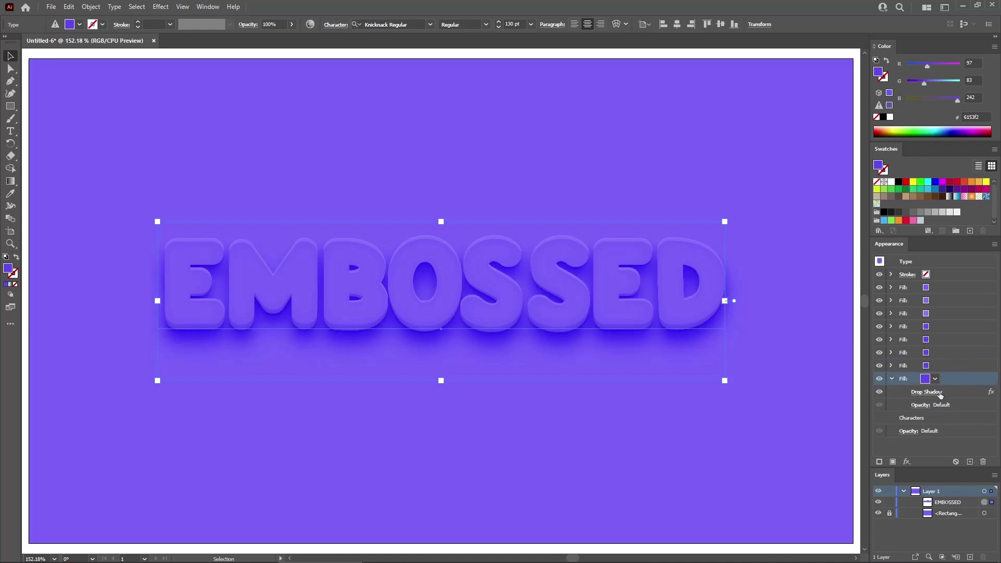
pyautogui.click(935, 391)
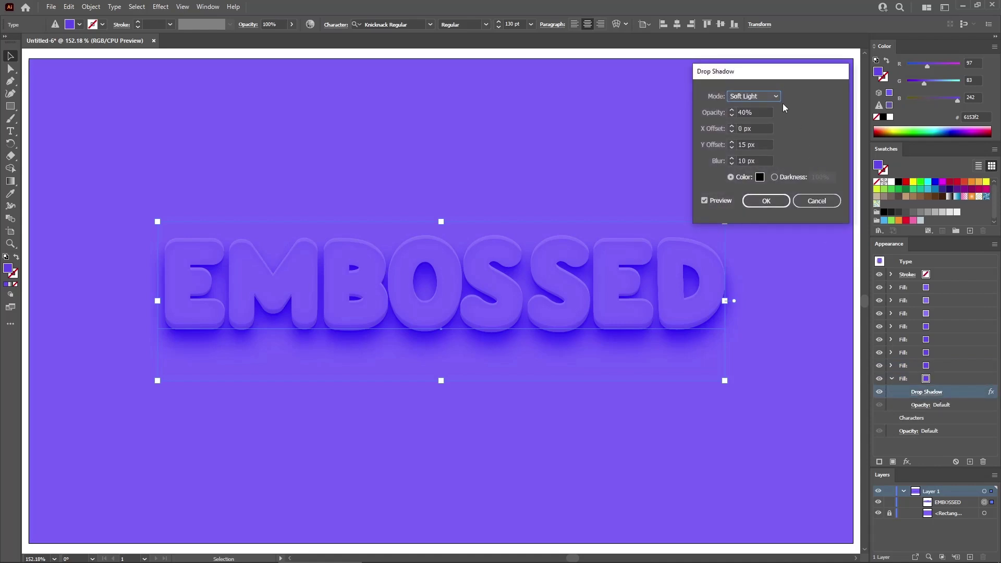
pyautogui.click(742, 112)
pyautogui.press('BackSpace')
pyautogui.write('2')
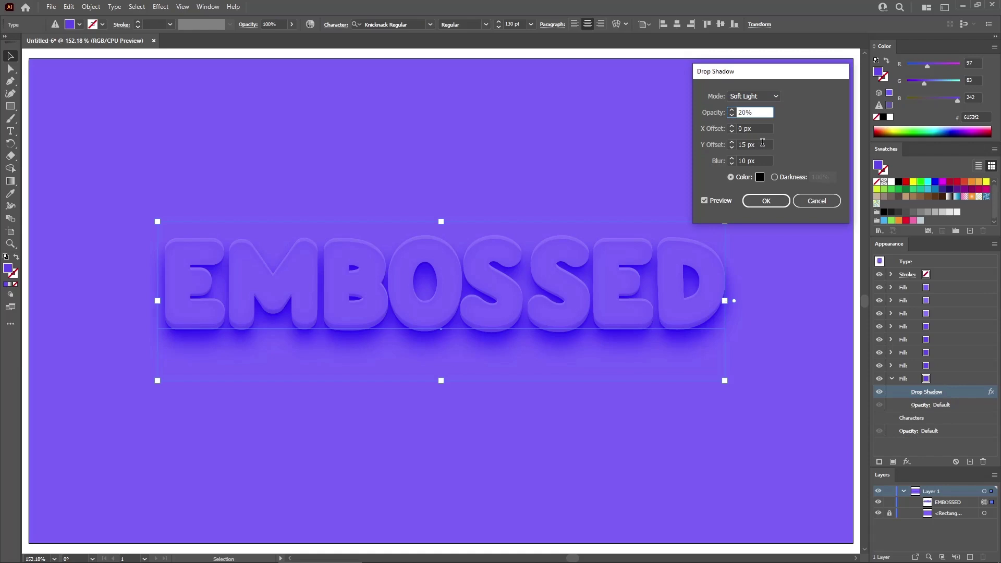
pyautogui.click(728, 147)
pyautogui.write('20')
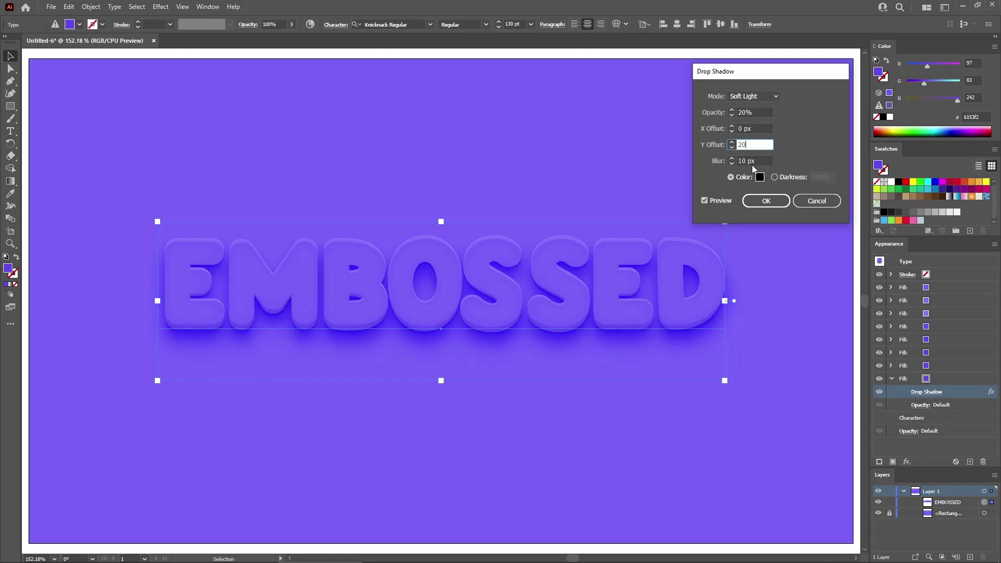
pyautogui.press('Tab')
pyautogui.write('15')
pyautogui.hotkey('shift', 'Tab')
pyautogui.click(776, 201)
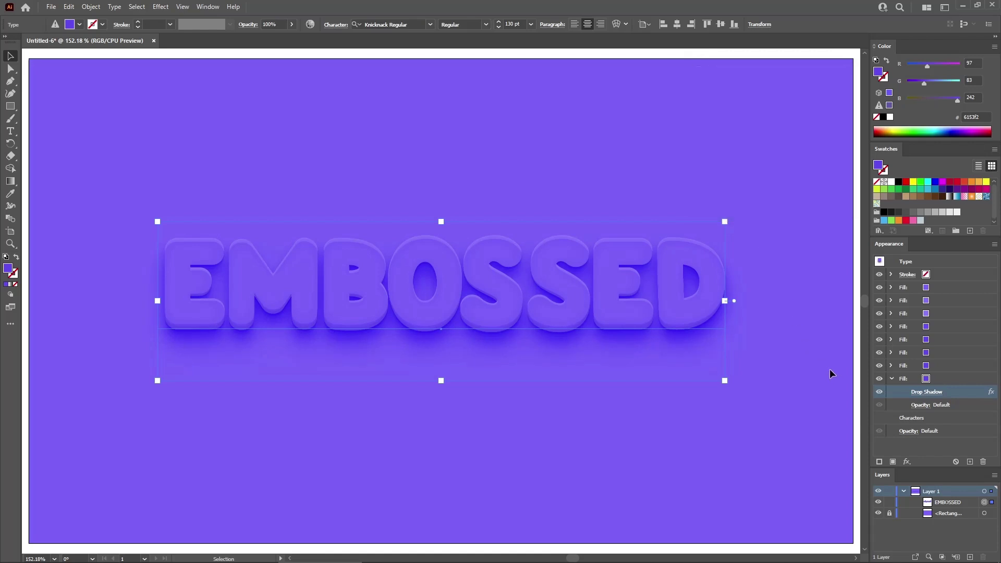
pyautogui.click(952, 381)
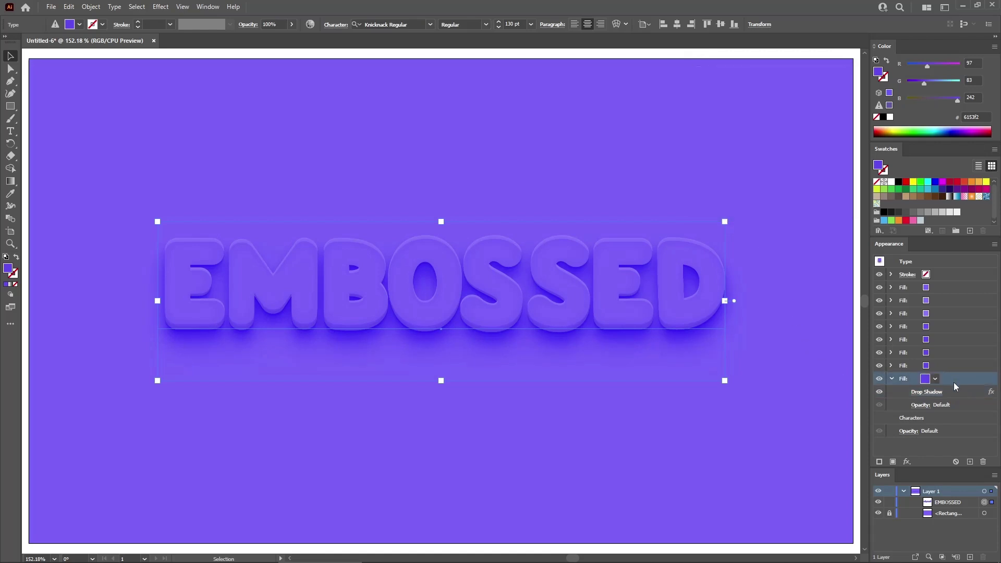
# Duplicate the bottom fill and set its shadow to 10% opacity, 25 px down, 20 px blur
pyautogui.click(970, 462)
pyautogui.click(892, 378)
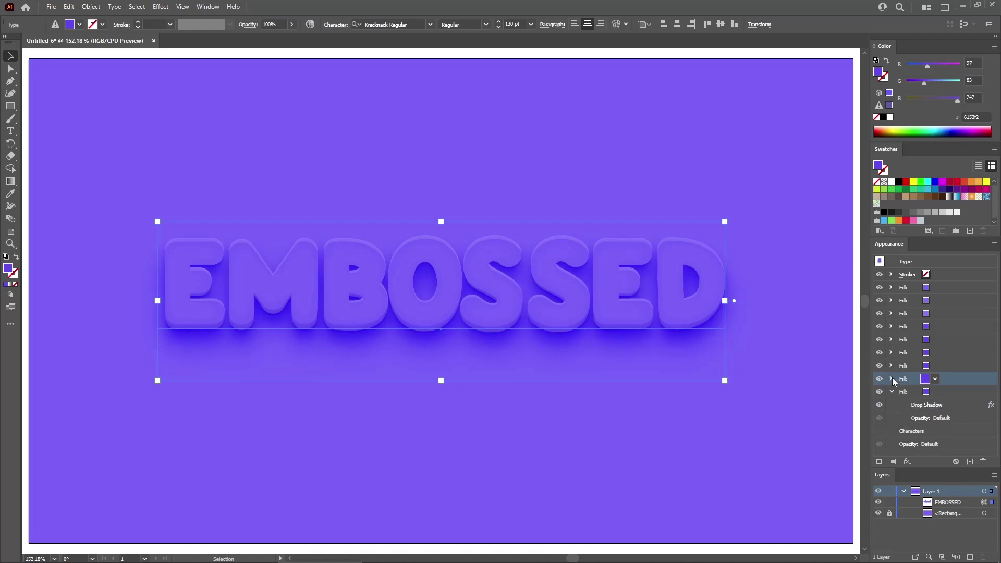
pyautogui.click(950, 392)
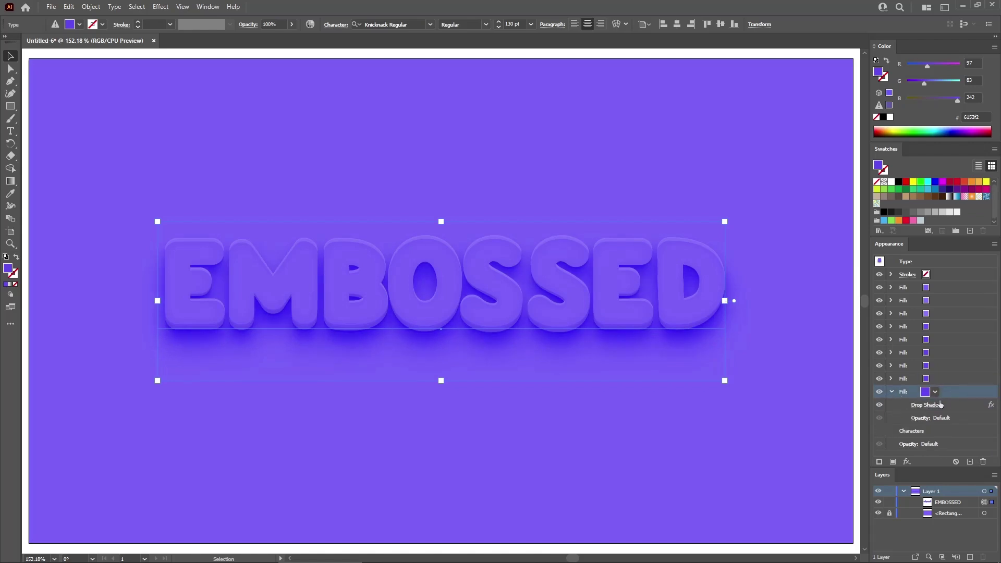
pyautogui.click(928, 404)
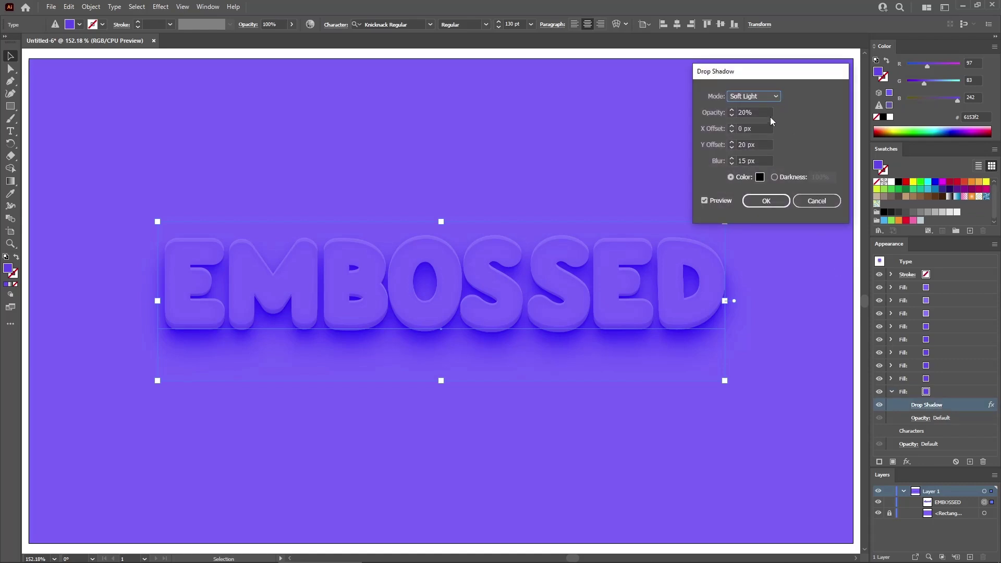
pyautogui.doubleClick(748, 113)
pyautogui.write('10')
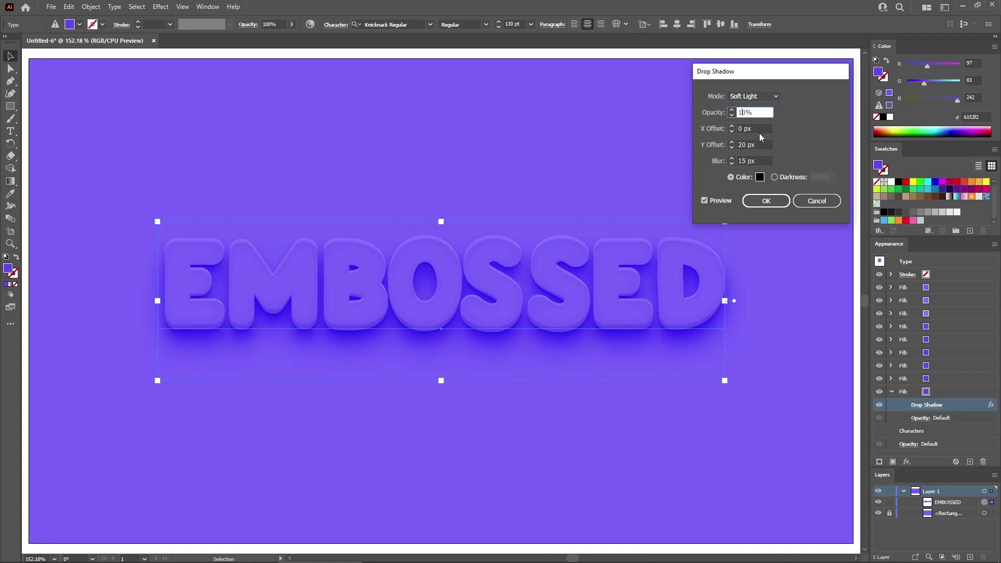
pyautogui.doubleClick(765, 144)
pyautogui.write('25')
pyautogui.press('Tab')
pyautogui.write('20')
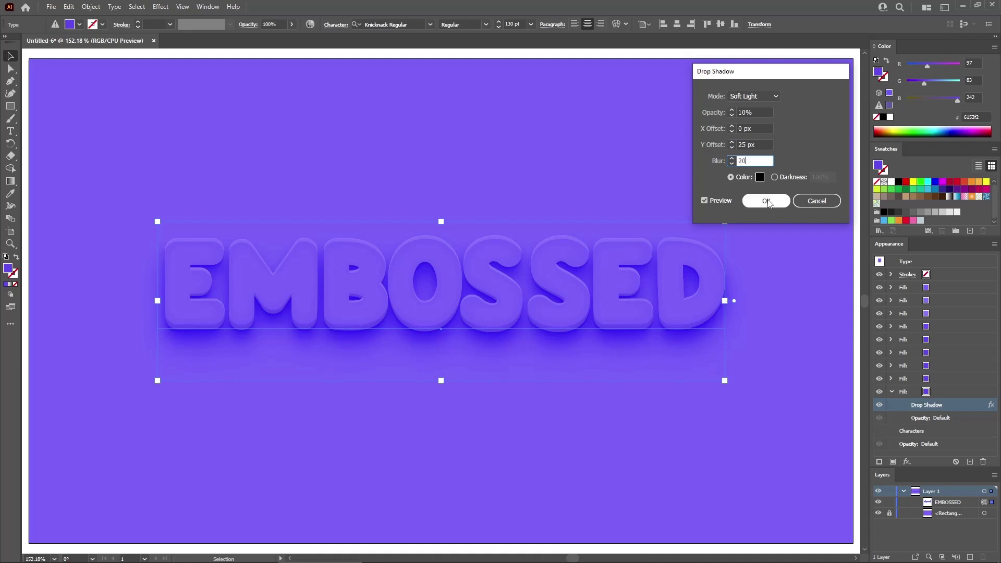
pyautogui.click(767, 201)
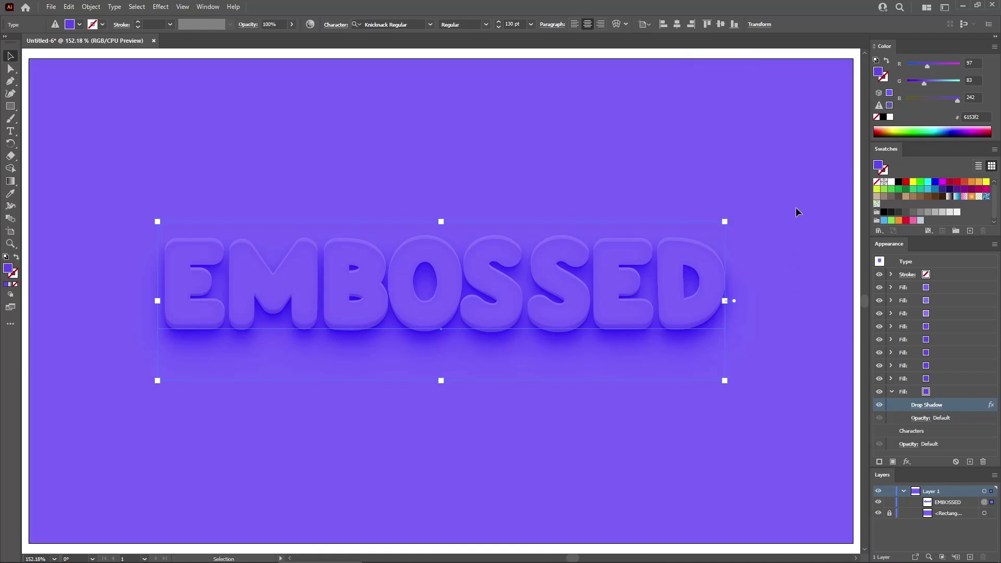
pyautogui.click(801, 195)
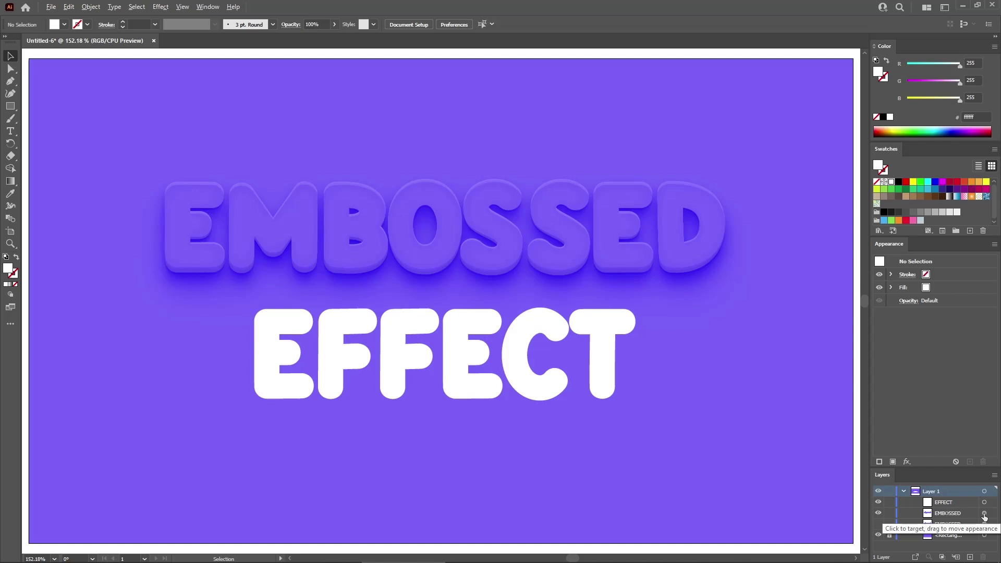
# Drag EMBOSSED's appearance onto EFFECT in Layers, then undo it to keep EFFECT plain
pyautogui.moveTo(985, 517); pyautogui.dragTo(984, 502)
pyautogui.hotkey('ctrl', 'z')
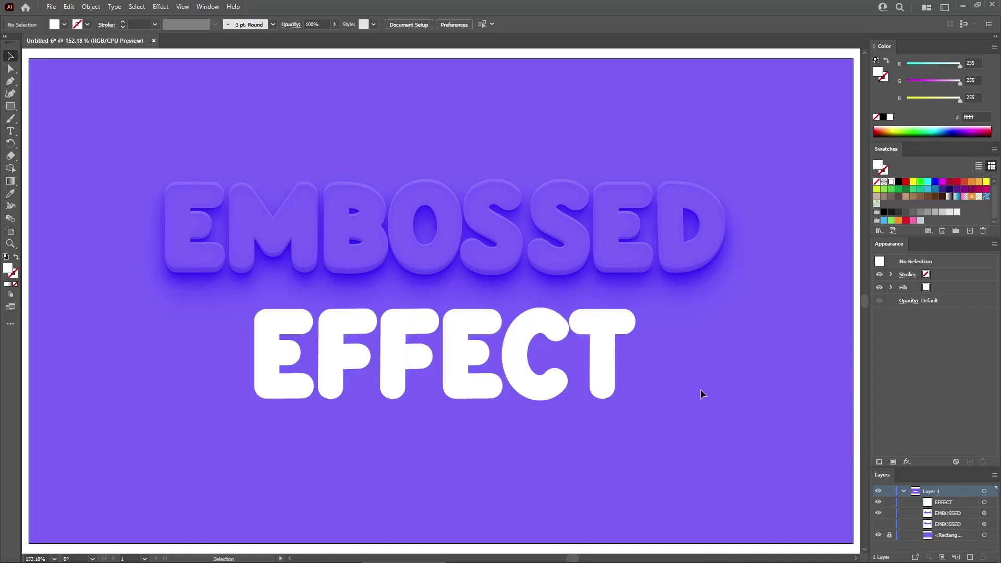
# Save EMBOSSED's look as a new graphic style and apply that style to EFFECT
pyautogui.click(208, 6)
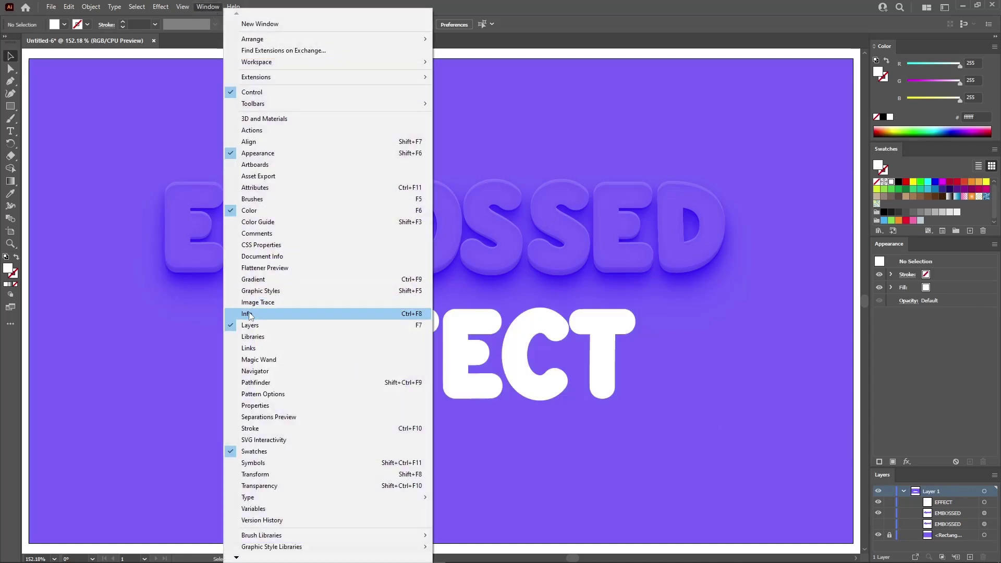
pyautogui.click(261, 291)
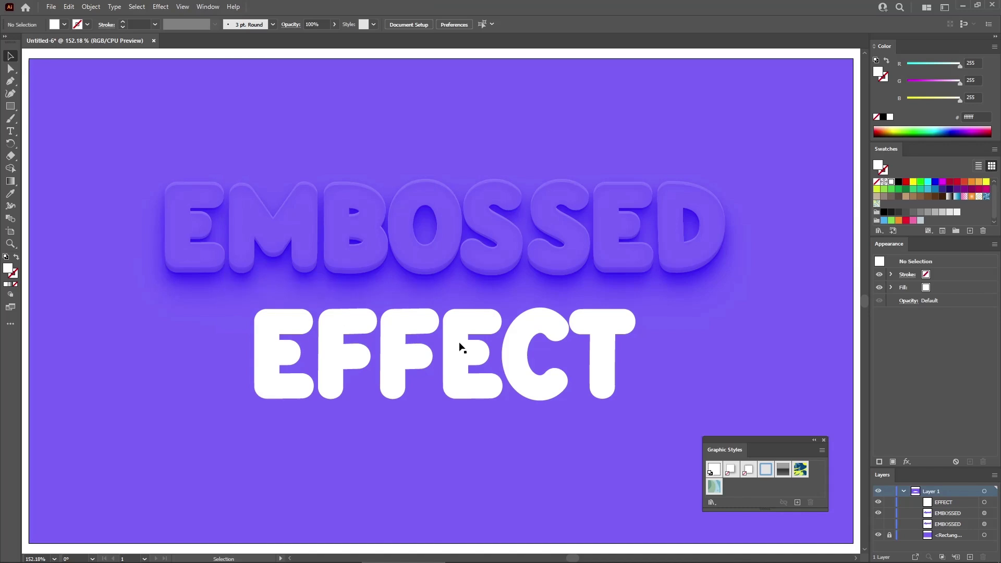
pyautogui.click(499, 228)
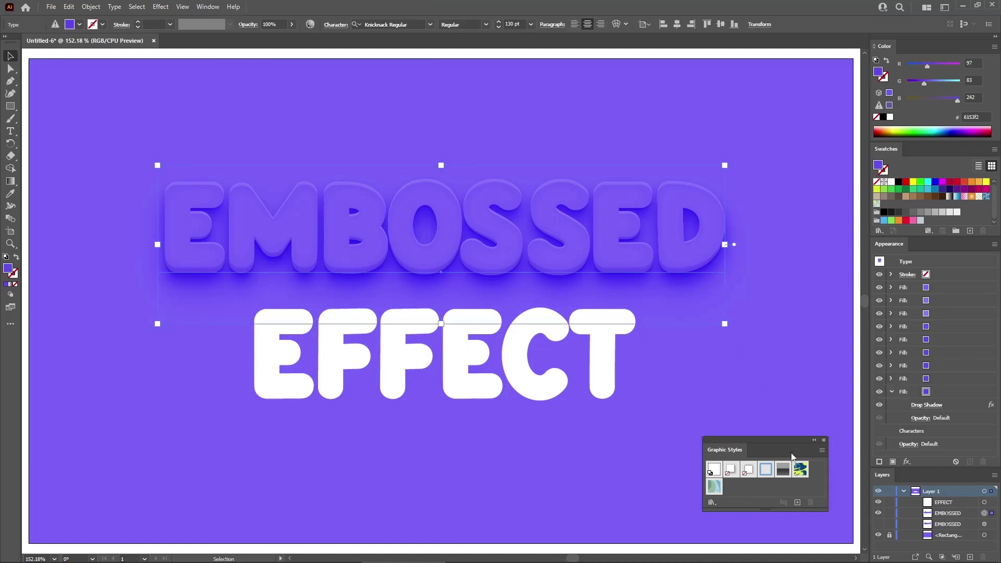
pyautogui.click(798, 502)
pyautogui.click(563, 457)
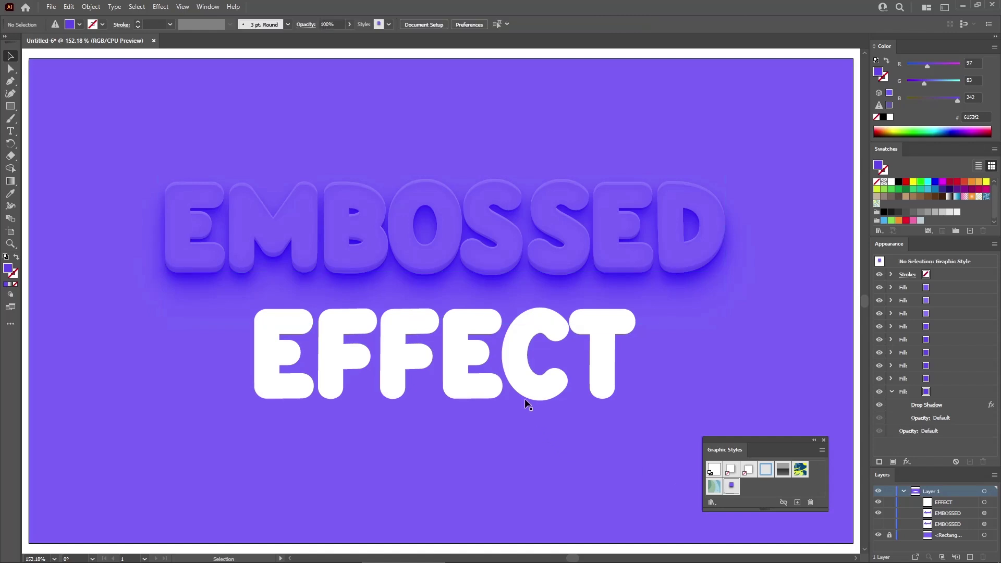
pyautogui.click(519, 365)
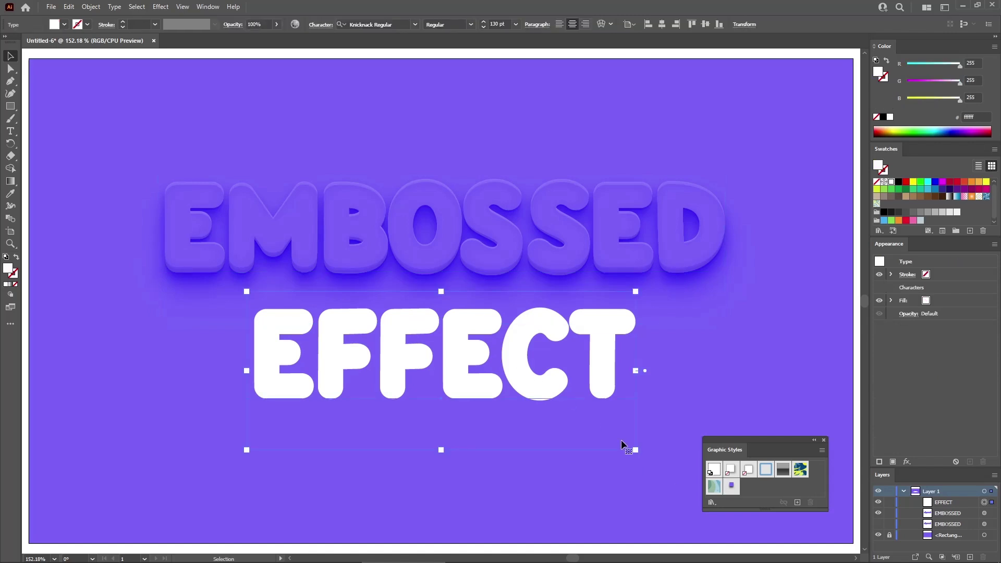
pyautogui.click(731, 486)
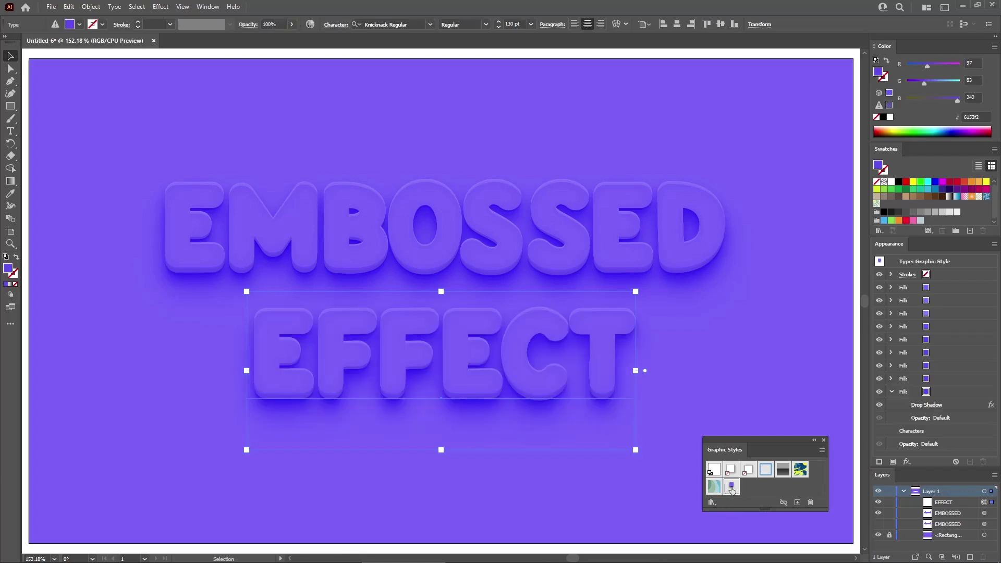